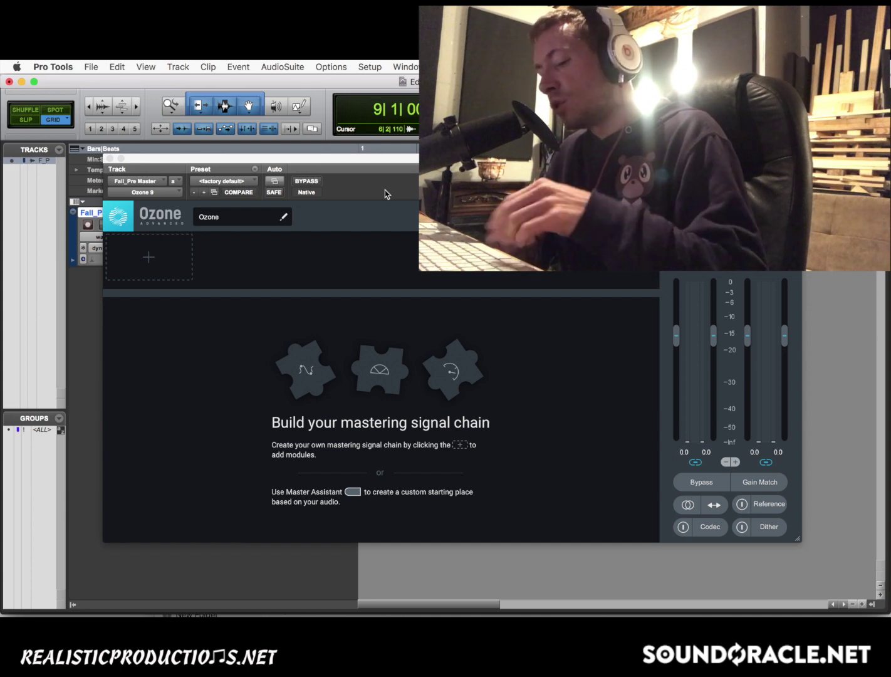
- Review the Ozone rent-to-own plan on the Splice page in Safari and return to Pro Tools
key(super+Tab)
key(super+Tab)
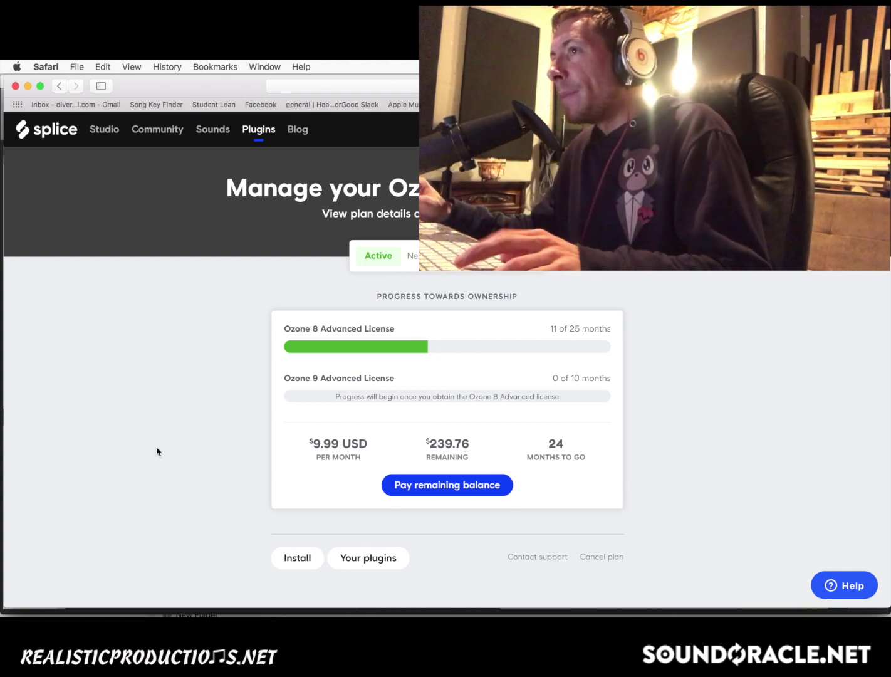
key(super+Tab)
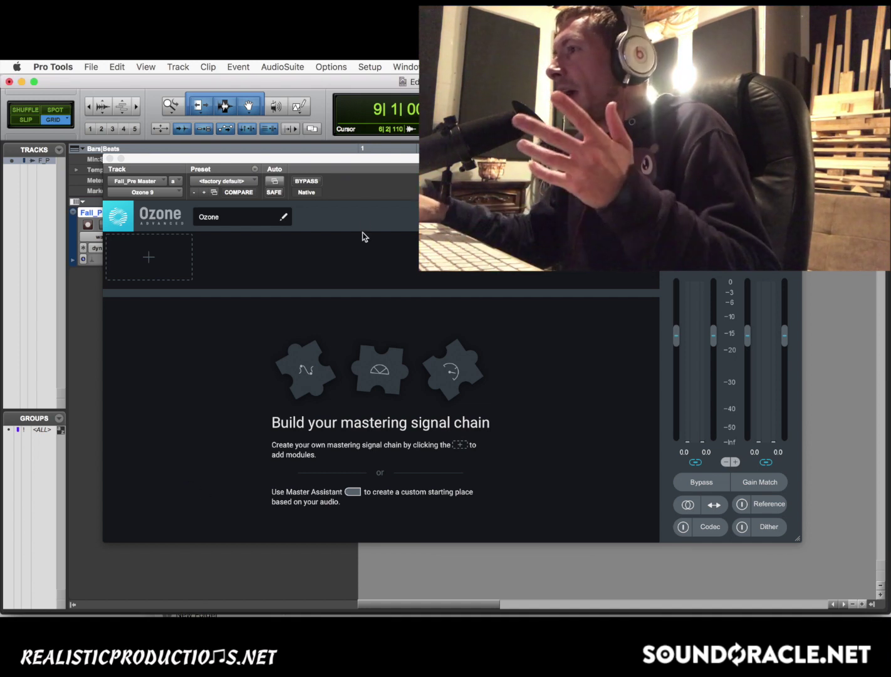
- Add a Low End Focus module to the empty Ozone 9 mastering chain
drag(389, 159, 457, 163)
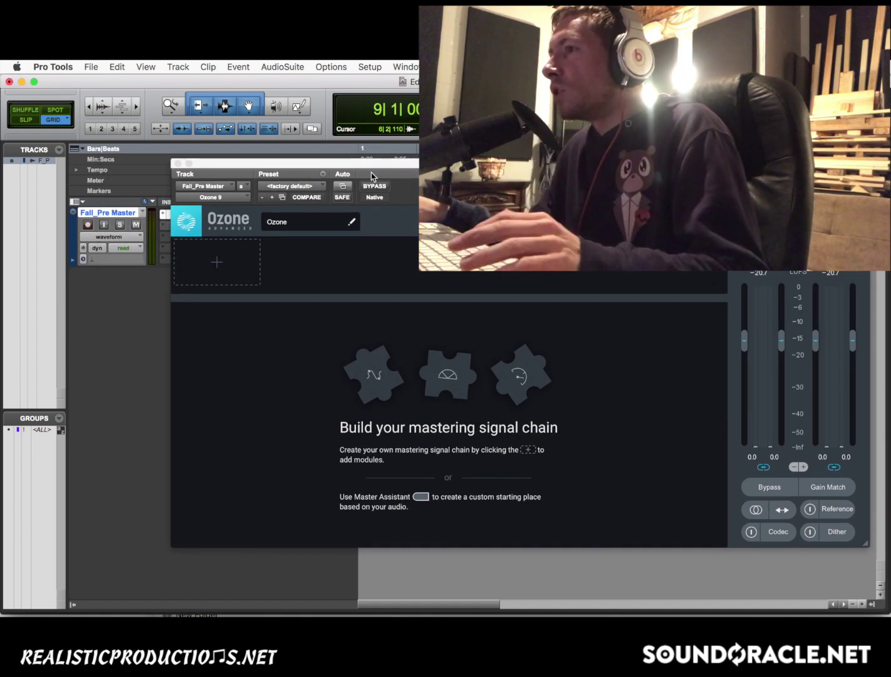
click(216, 264)
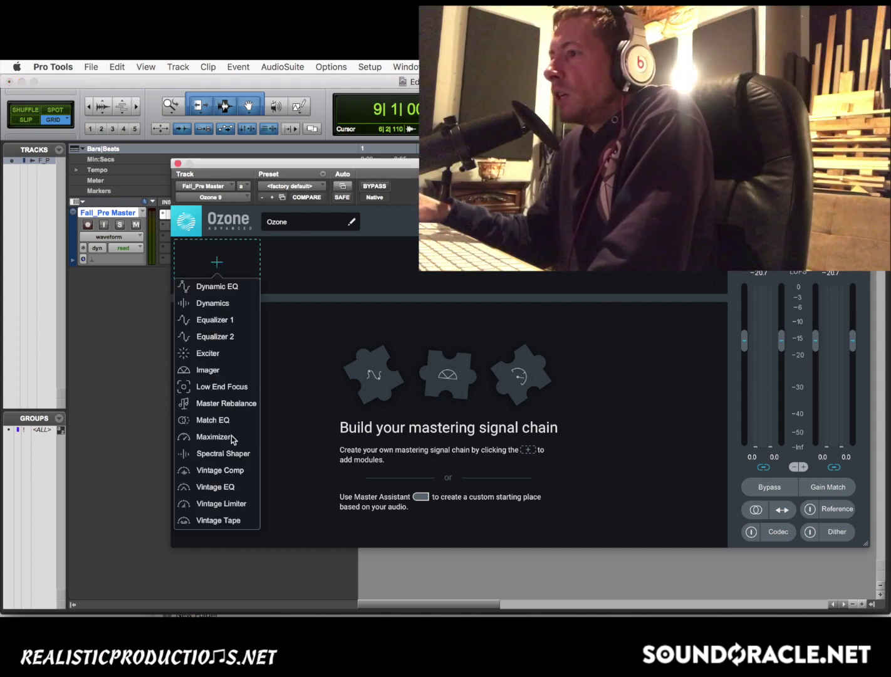
click(224, 387)
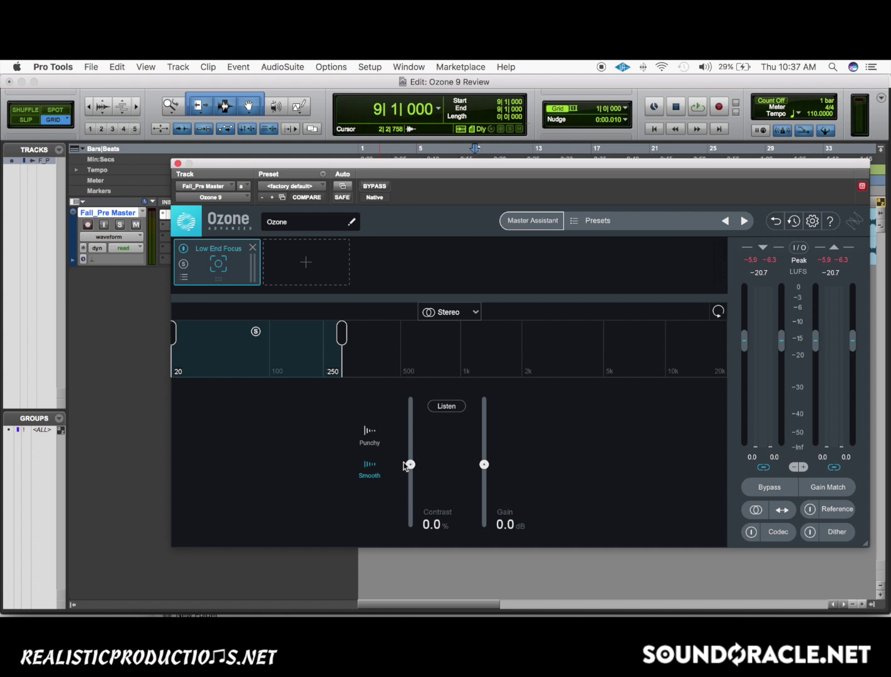
- Try the Low End Focus Contrast at -100% and Gain at 5.7 dB, resetting each to zero
drag(410, 464, 404, 541)
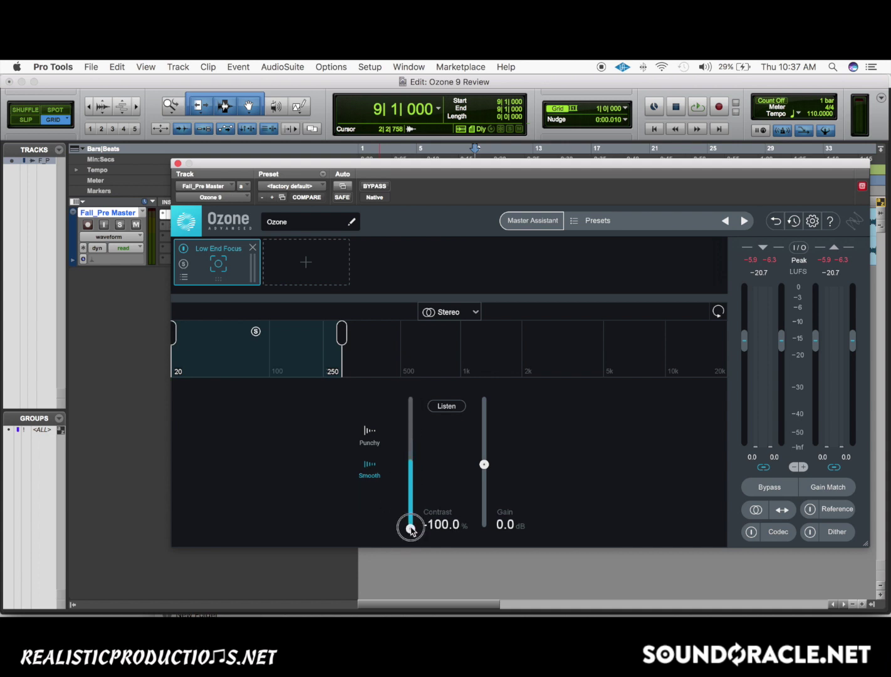
double_click(410, 528)
drag(485, 465, 484, 404)
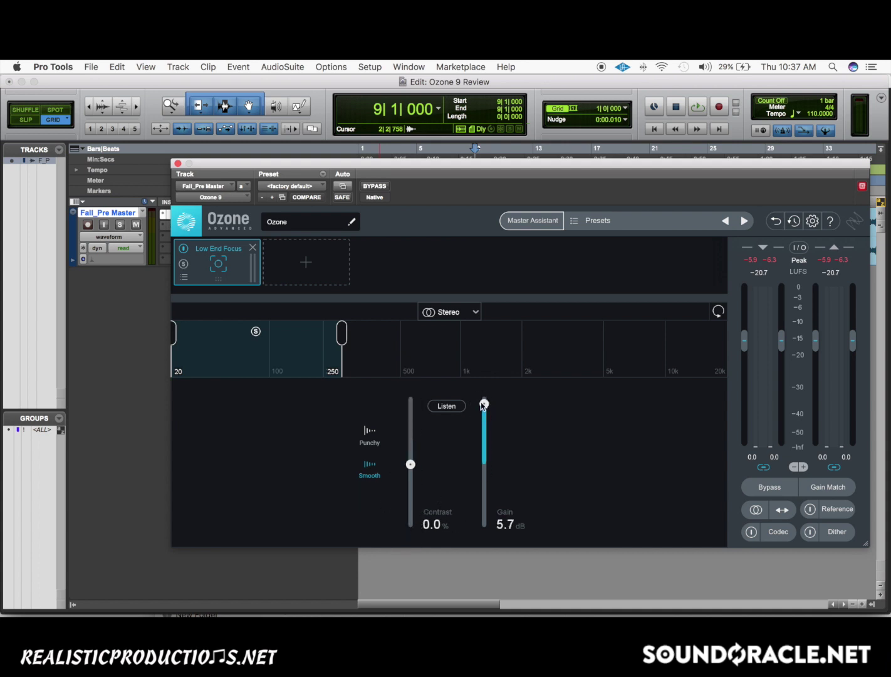
double_click(484, 405)
- Lower the Low End Focus region's upper limit to 207 Hz, and select bars 9 to 17 of the Fall_Pre Master track for playback
mouse_move(344, 338)
mouse_down()
mouse_move(310, 339)
mouse_move(328, 338)
mouse_up()
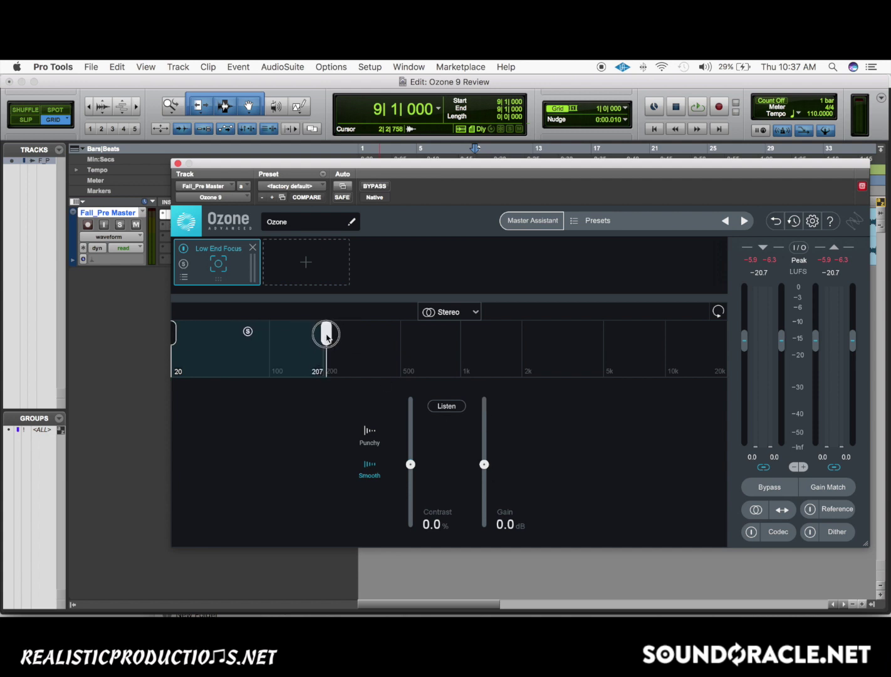
drag(376, 168, 384, 316)
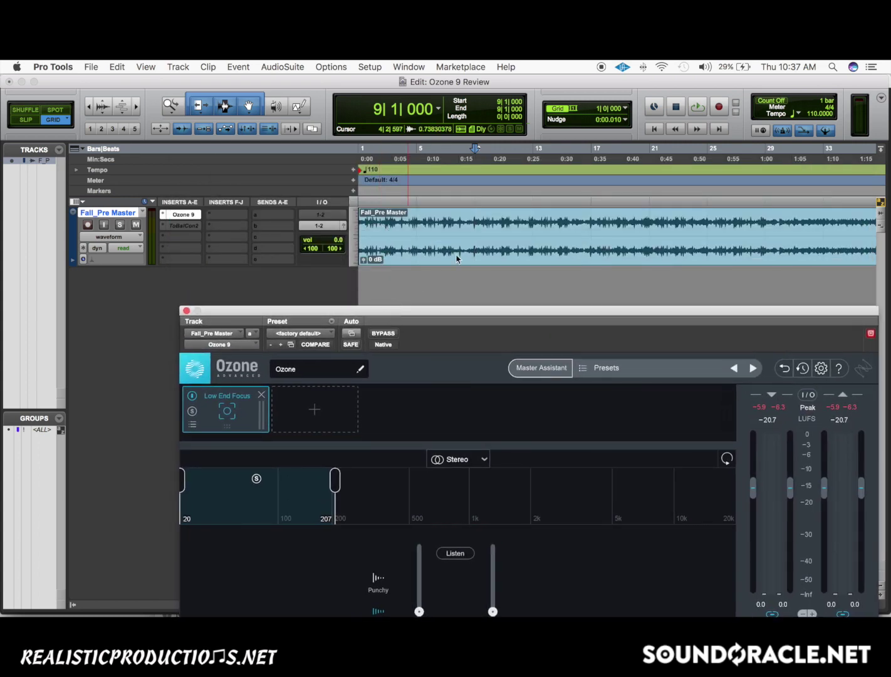
drag(467, 250, 594, 229)
drag(552, 310, 524, 187)
key(space)
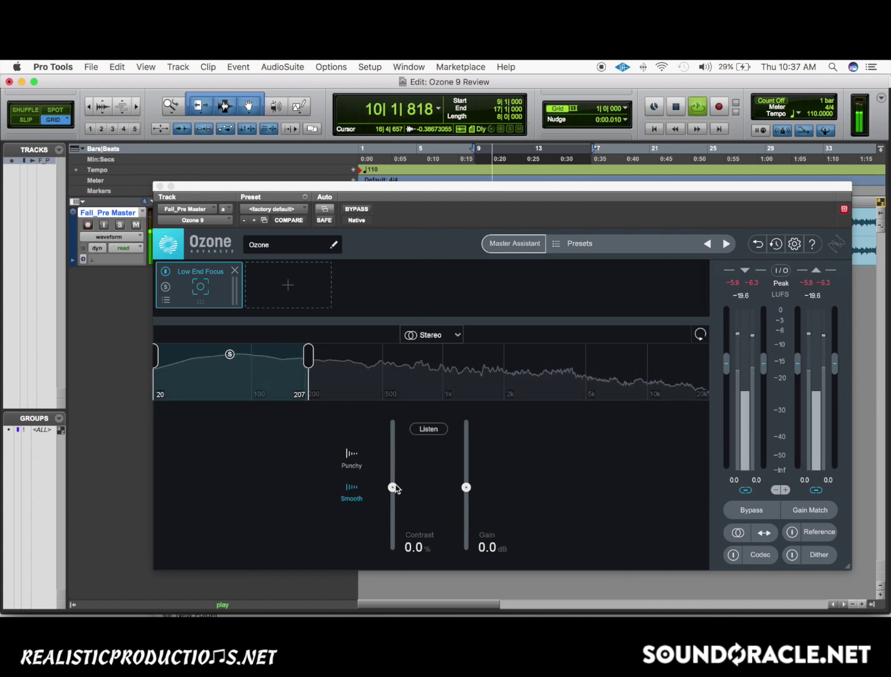
- Raise the Contrast to 100% and compare the sound with the Low End Focus module bypassed and active
drag(392, 487, 393, 421)
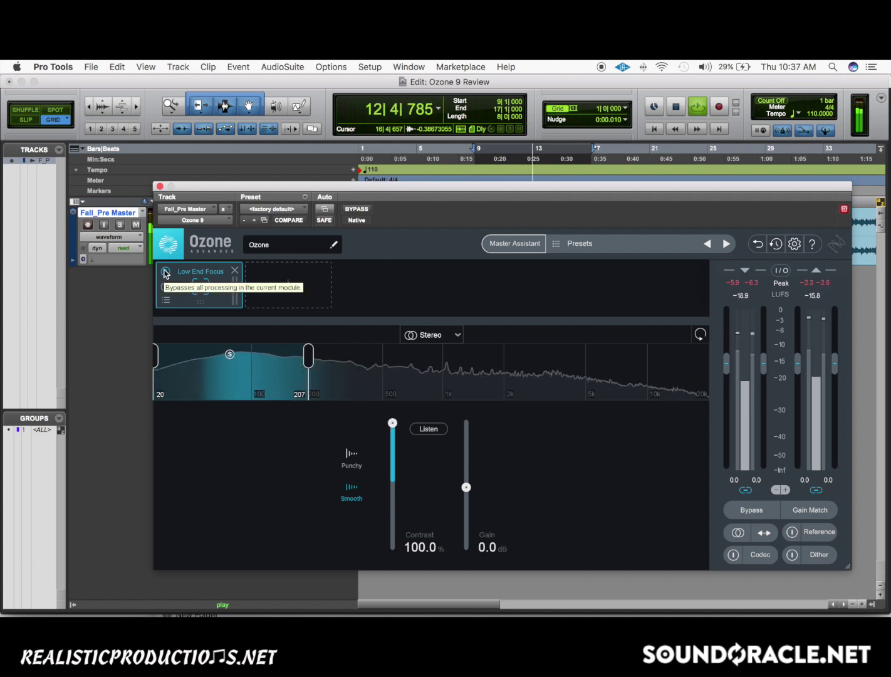
click(165, 272)
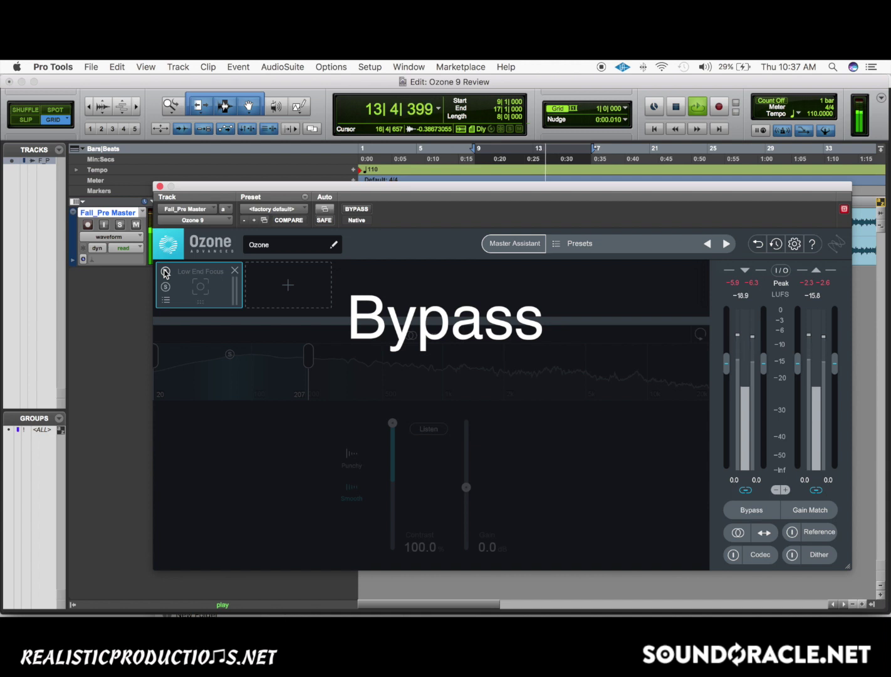
click(166, 272)
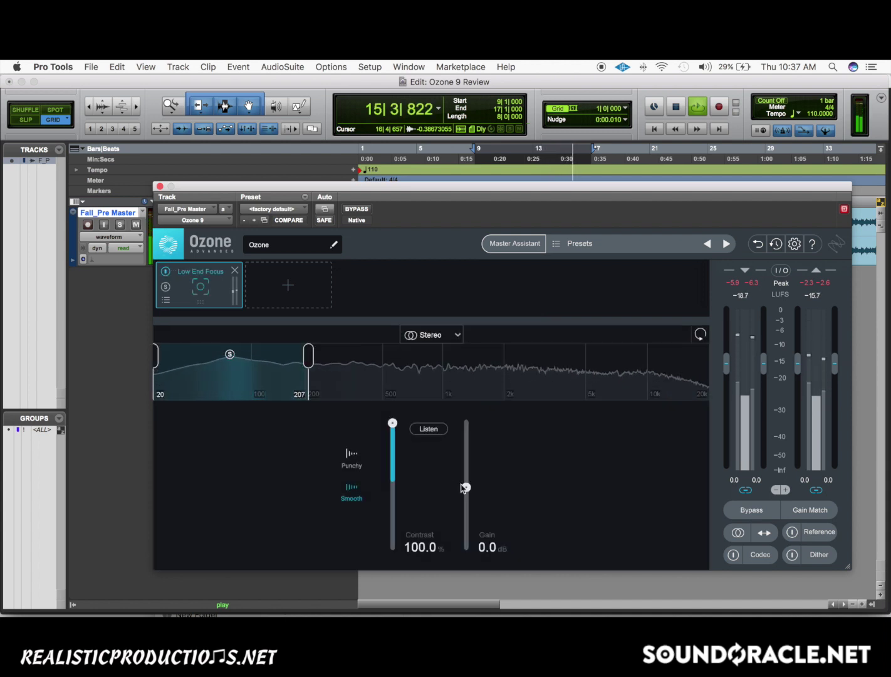
- Boost the Gain to 5.8 dB and compare the sound with and without the Low End Focus module
drag(466, 487, 466, 425)
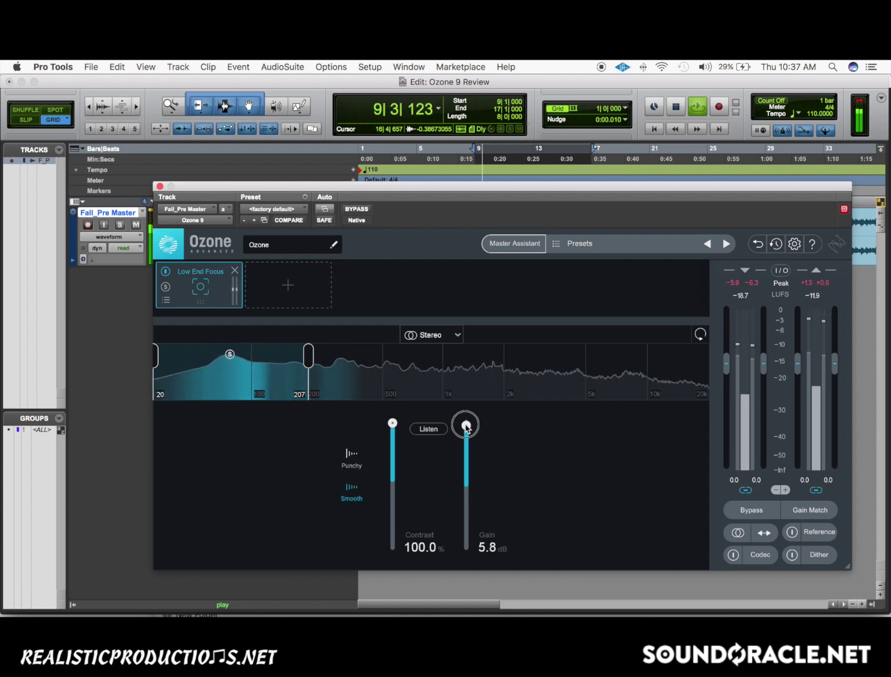
click(166, 272)
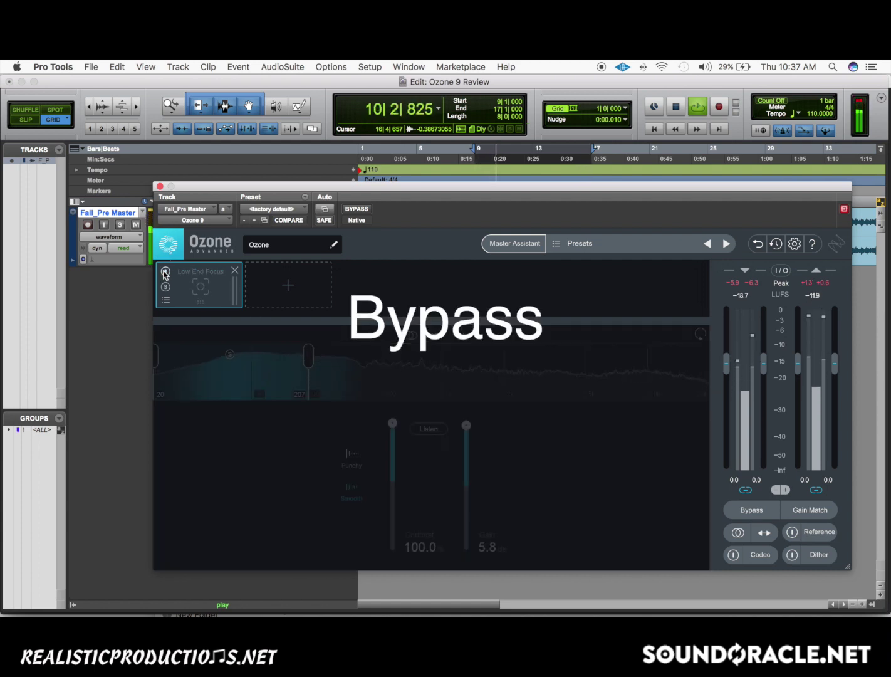
click(166, 273)
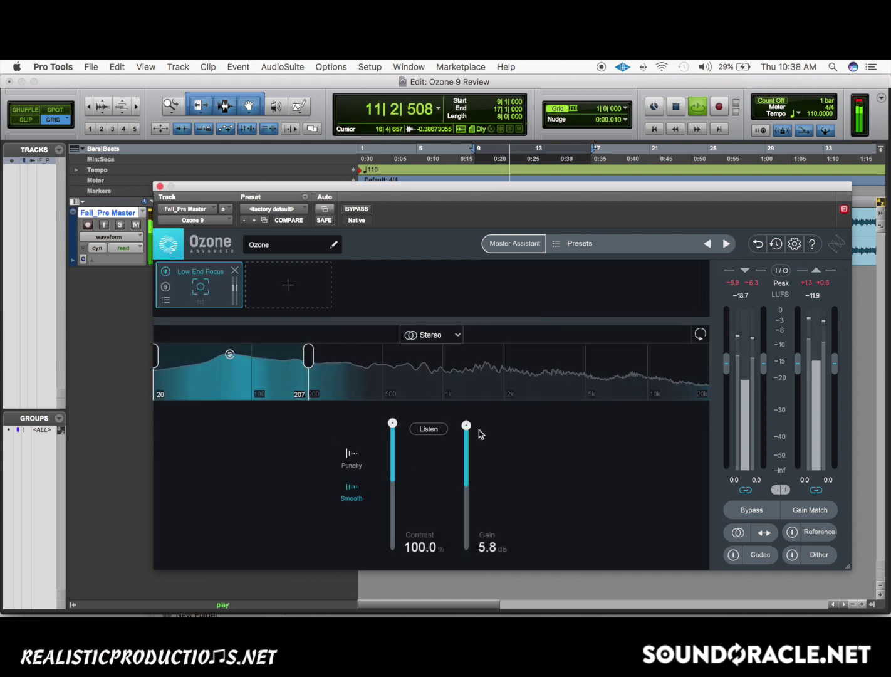
- Reduce the Low End Focus Gain to 1.0 dB and the Contrast to 24%, stopping playback
drag(467, 426, 470, 480)
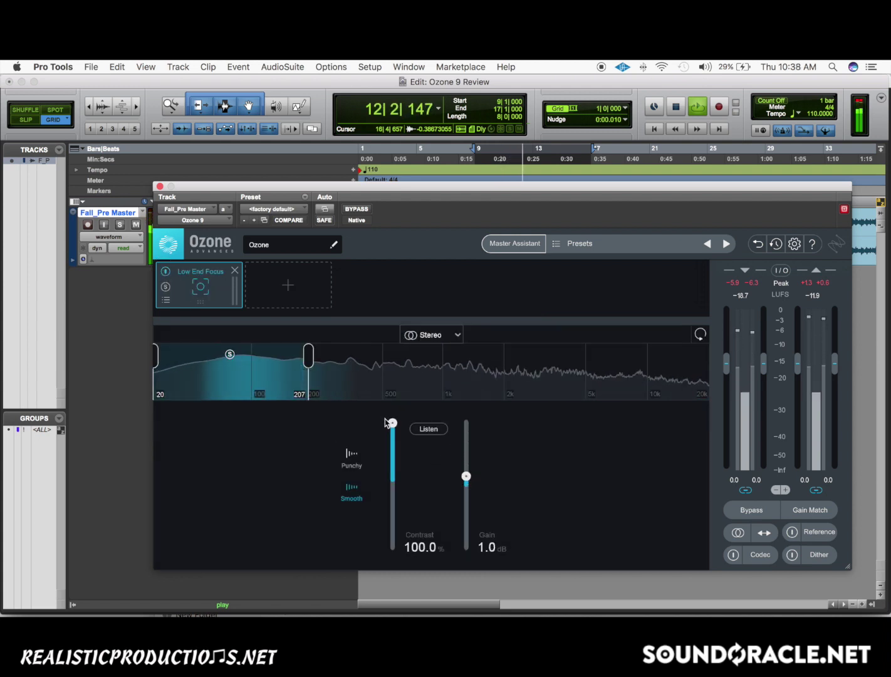
drag(393, 422, 402, 477)
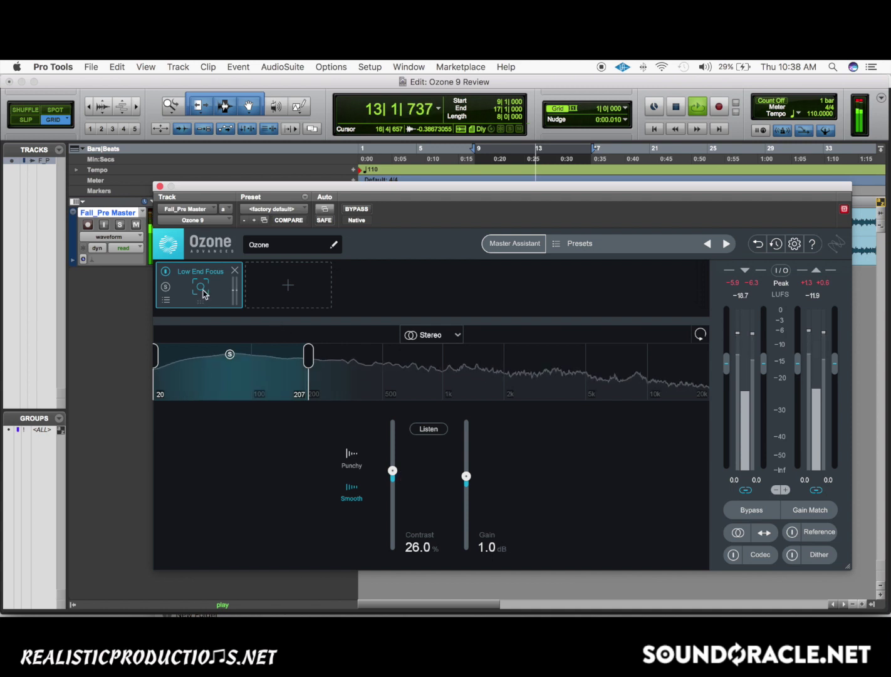
key(space)
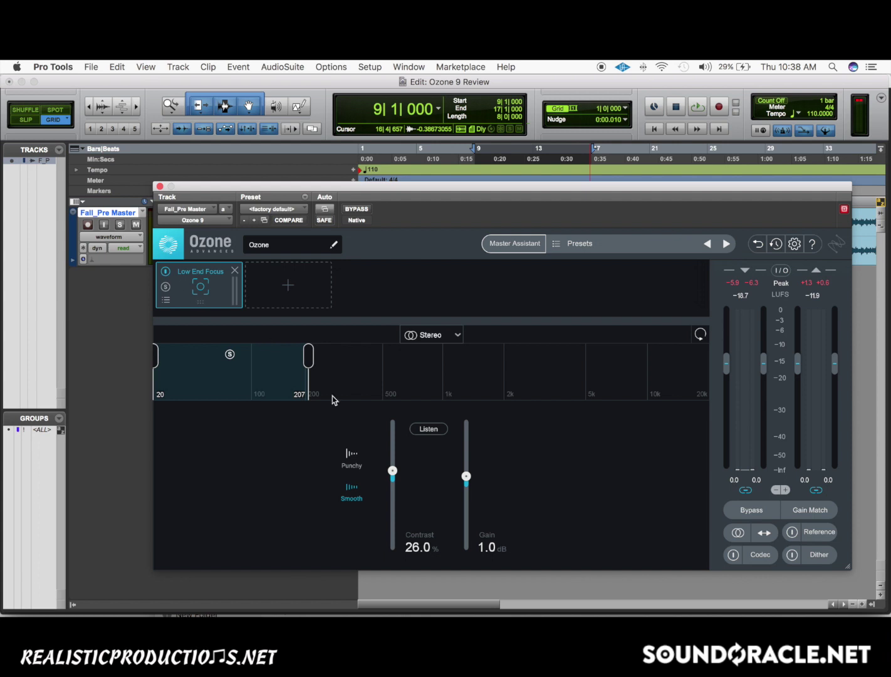
drag(395, 473, 392, 476)
drag(464, 476, 466, 479)
mouse_move(391, 475)
mouse_down()
mouse_move(392, 408)
mouse_move(392, 476)
mouse_up()
- Lower the region's upper limit to 113 Hz during playback and compare the result with the module bypassed
key(space)
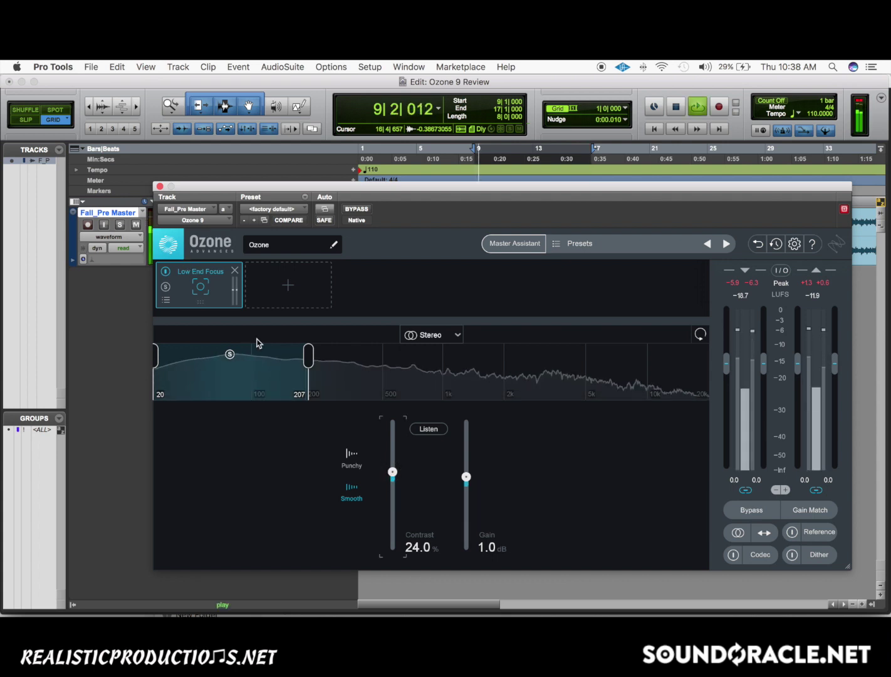
drag(307, 358, 260, 362)
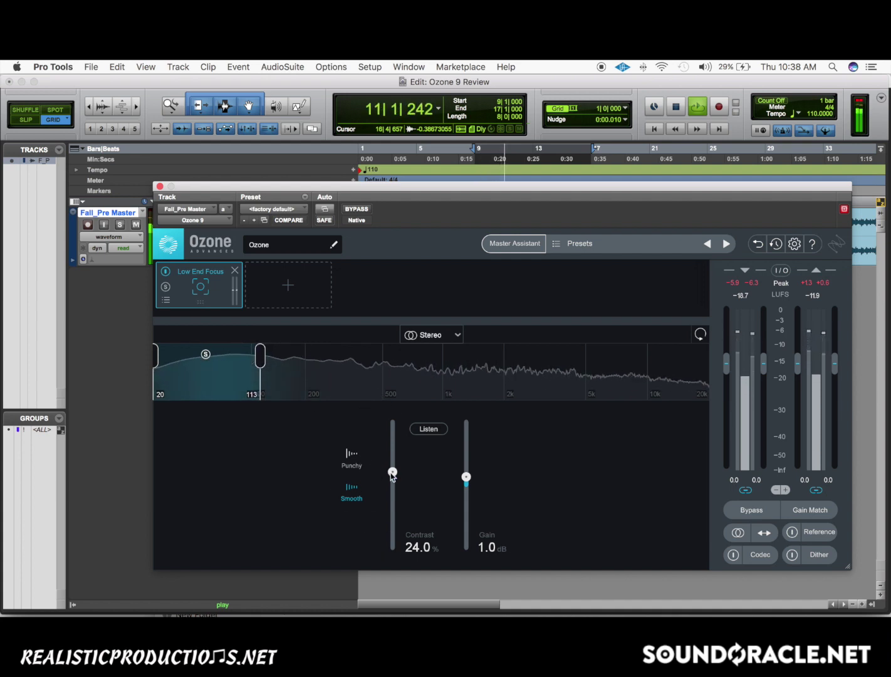
click(165, 272)
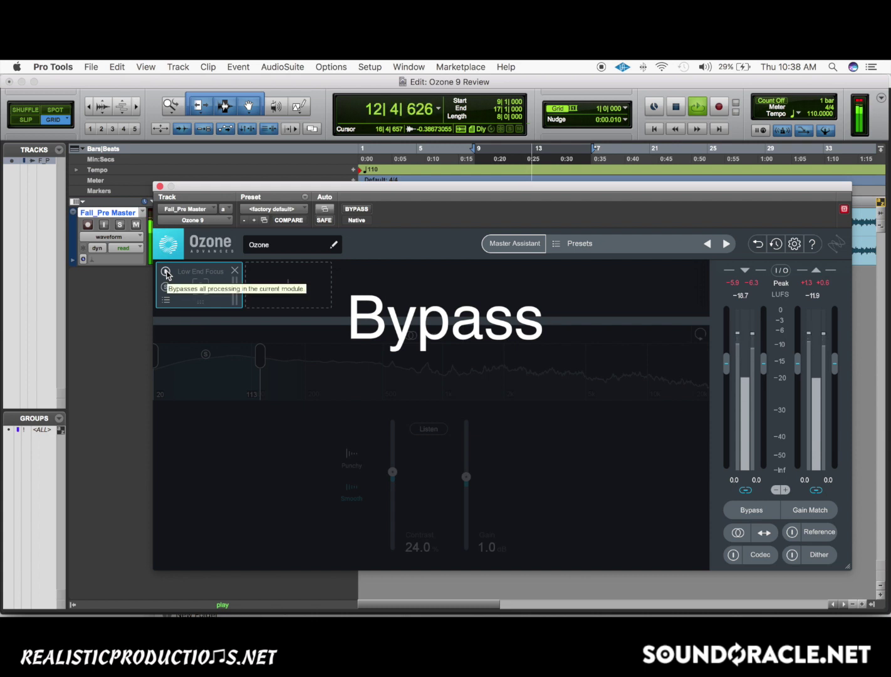
click(165, 272)
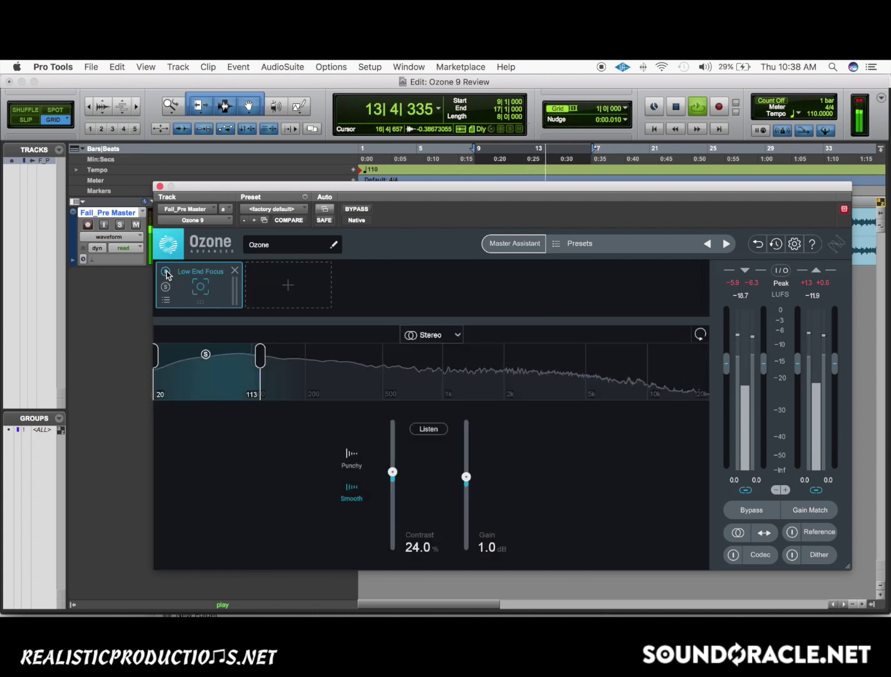
key(space)
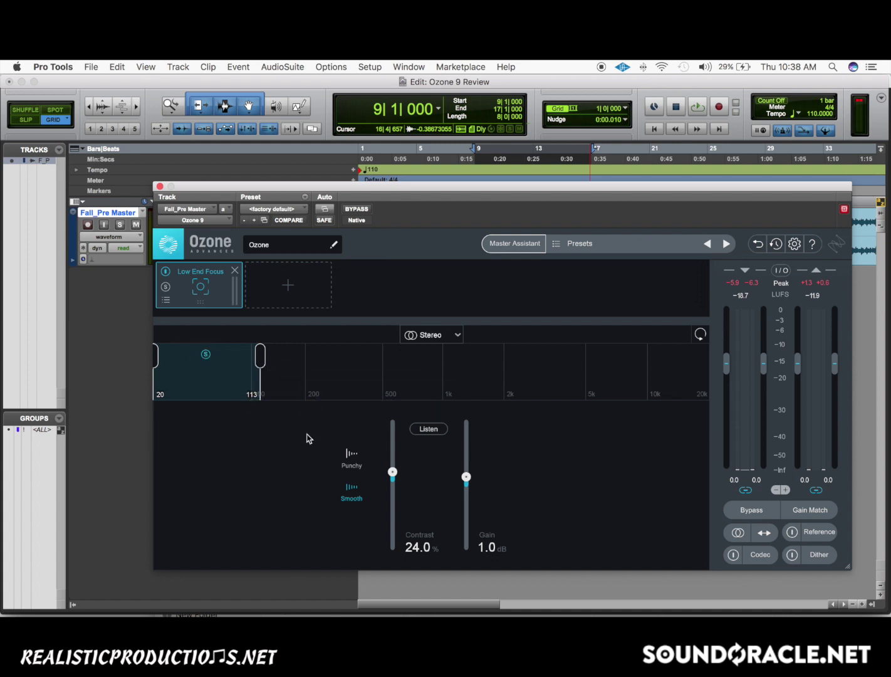
- Audition the soloed low-end region while adjusting its upper limit to 148 Hz
key(space)
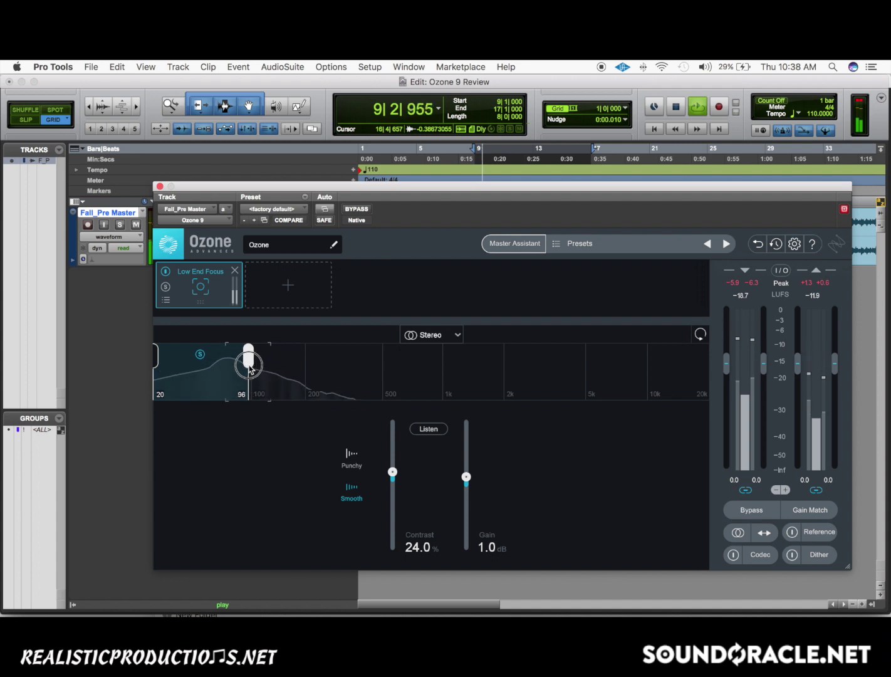
click(277, 364)
drag(278, 365, 281, 363)
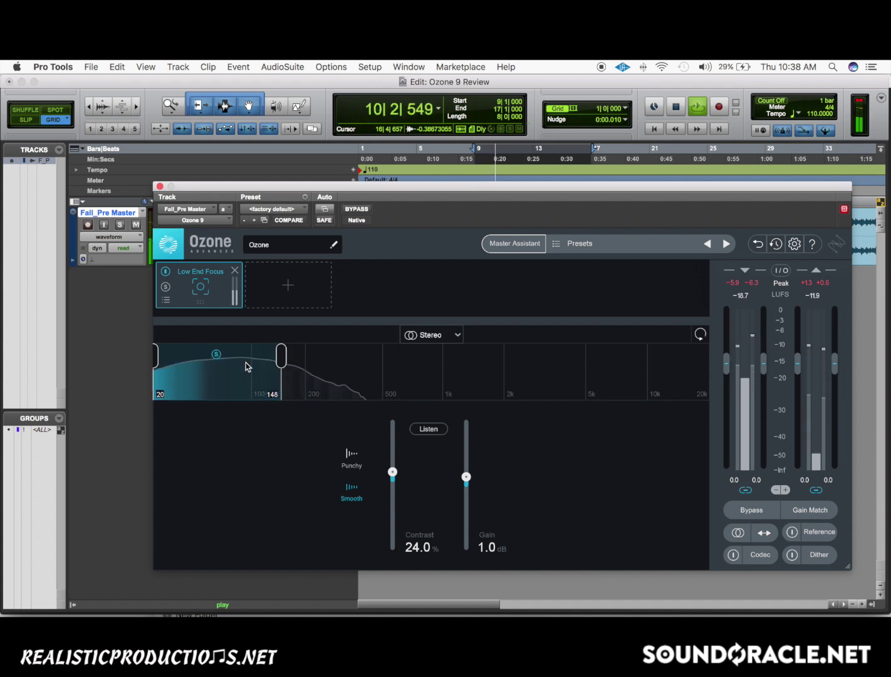
key(space)
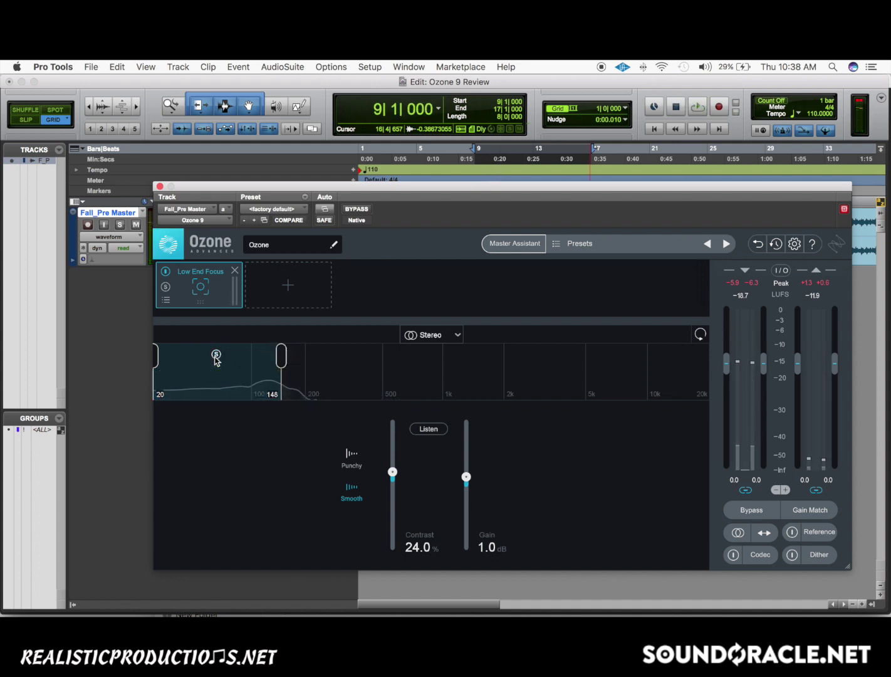
- Switch Low End Focus to MidSide processing and set the Side channel's Contrast to -28.8% and Gain to about -2.0 dB
click(442, 337)
click(439, 370)
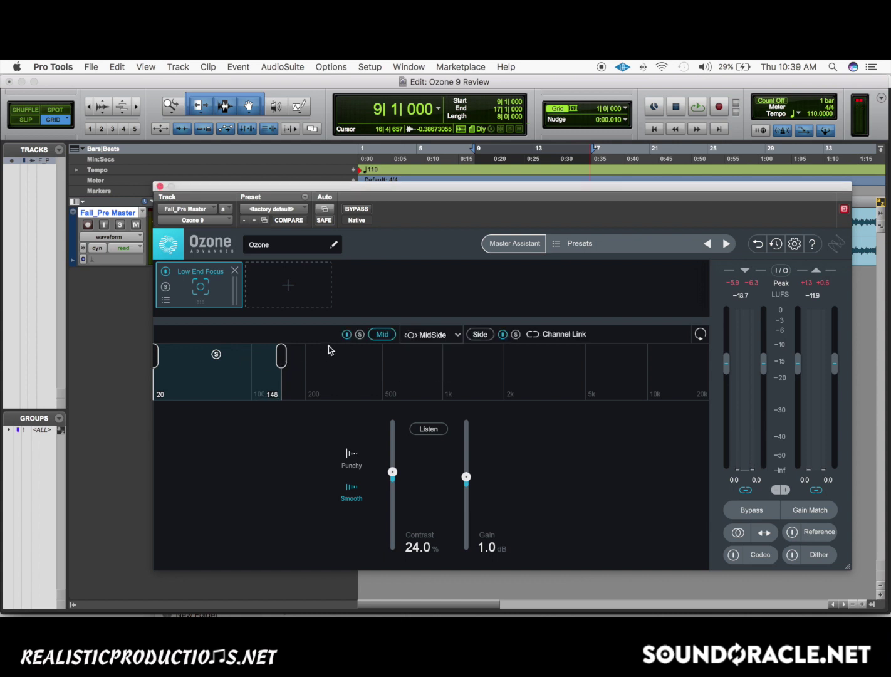
click(480, 334)
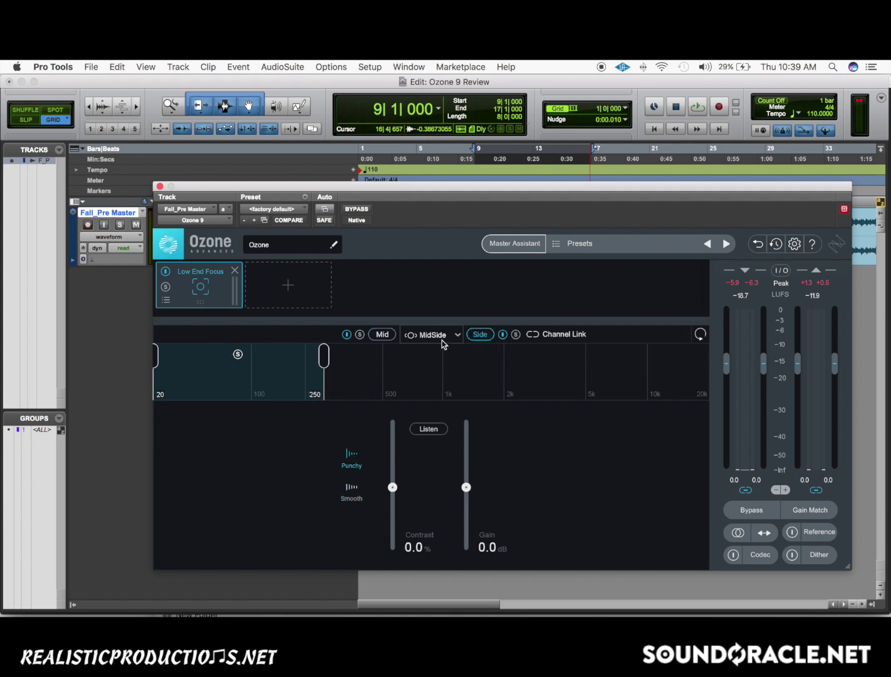
drag(470, 481, 465, 505)
drag(392, 489, 393, 506)
drag(467, 505, 466, 509)
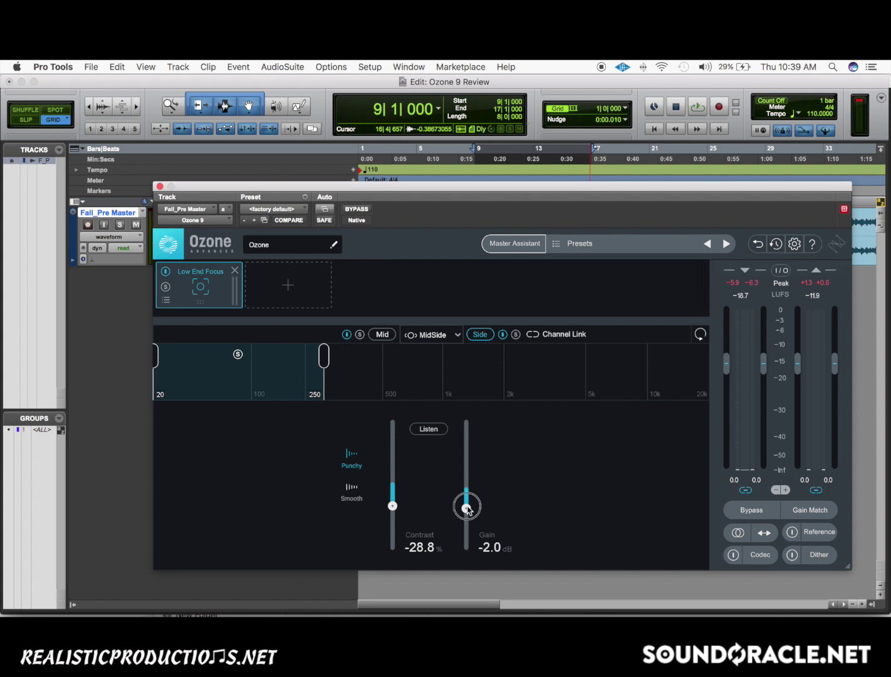
- Show the Mid channel's settings and return Low End Focus to Stereo processing
click(381, 334)
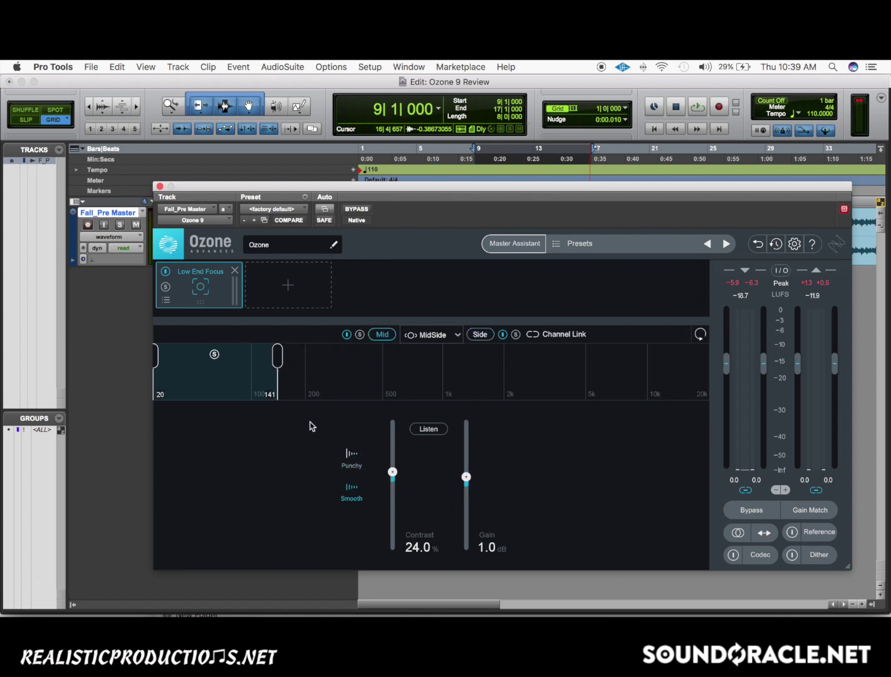
click(441, 336)
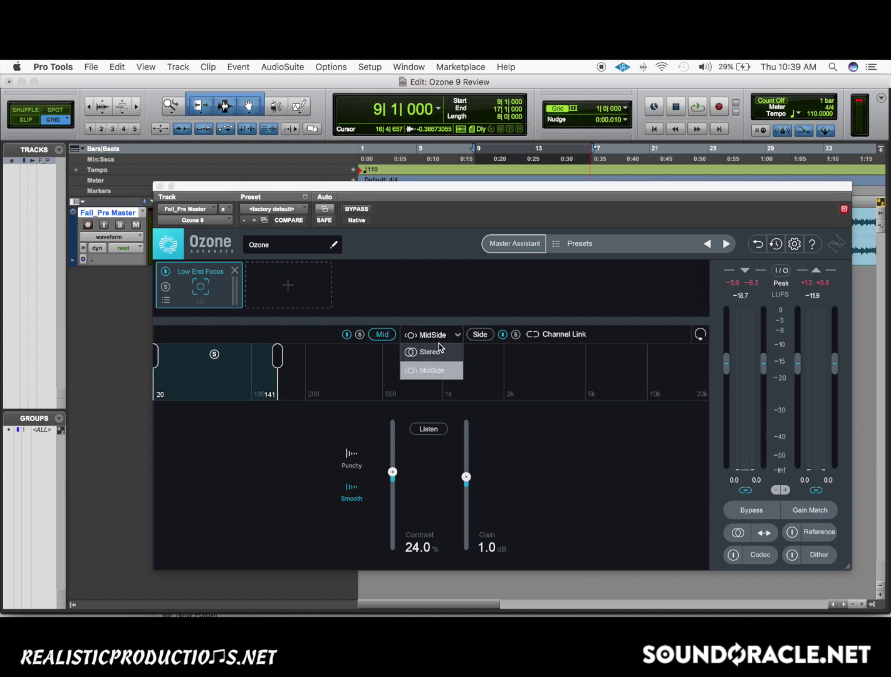
click(441, 352)
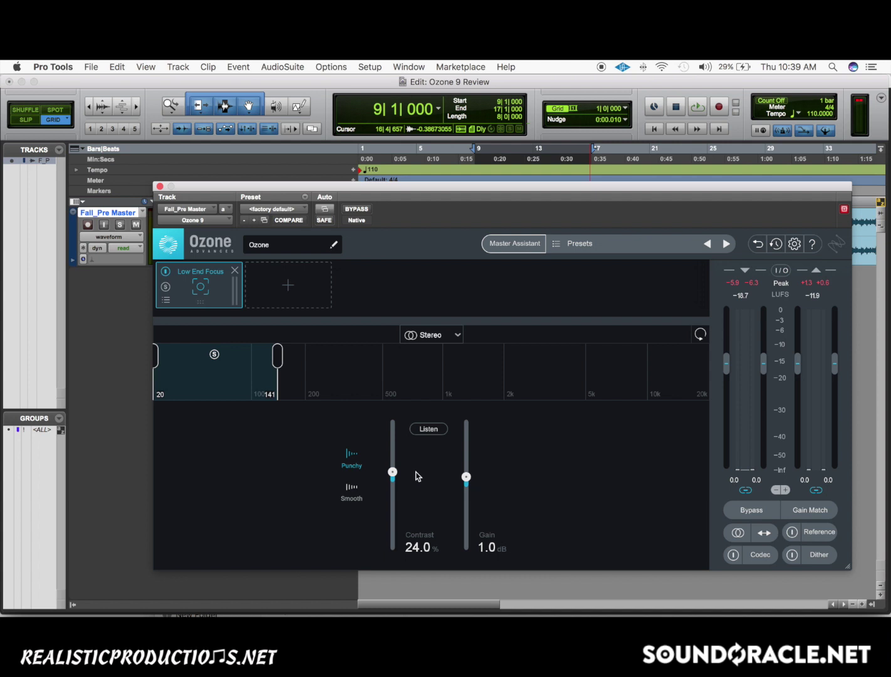
- Reset the Low End Focus Contrast and Gain to zero and play the selected bars
alt+click(393, 472)
alt+click(466, 476)
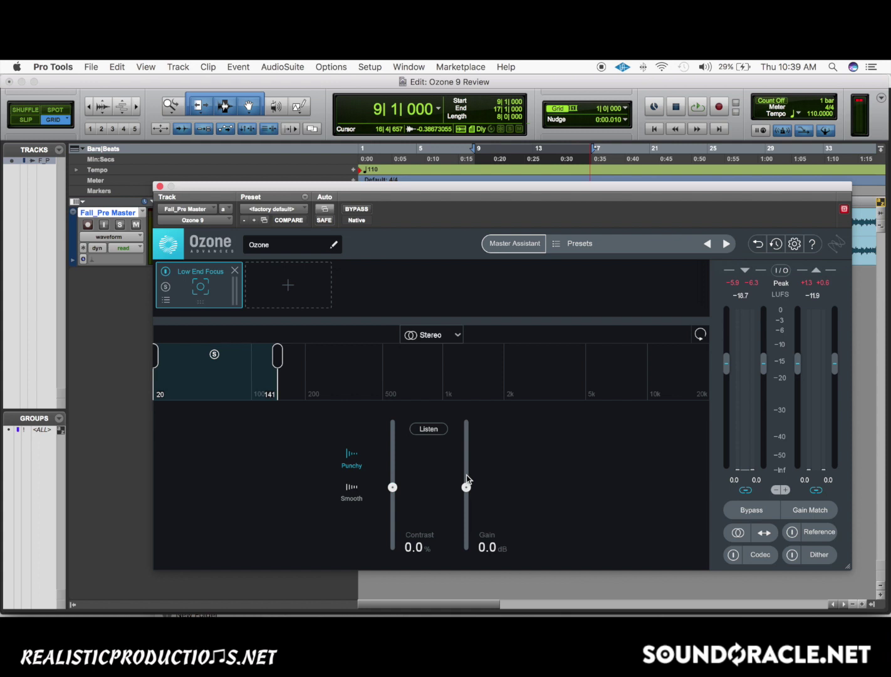
key(space)
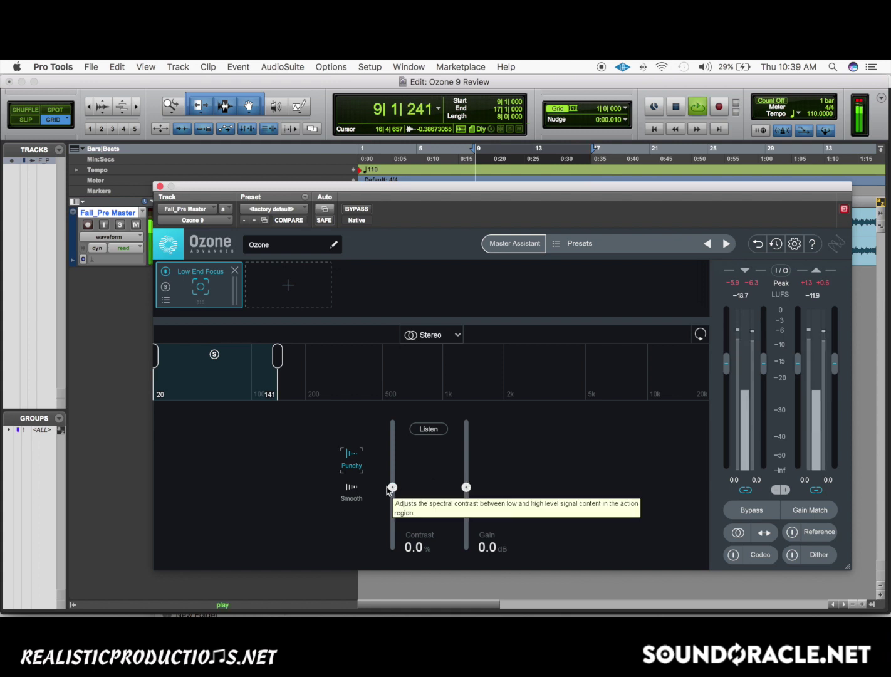
- Raise the Low End Focus Contrast to 100% during playback and compare the sound with the module bypassed and re-enabled
drag(393, 487, 393, 420)
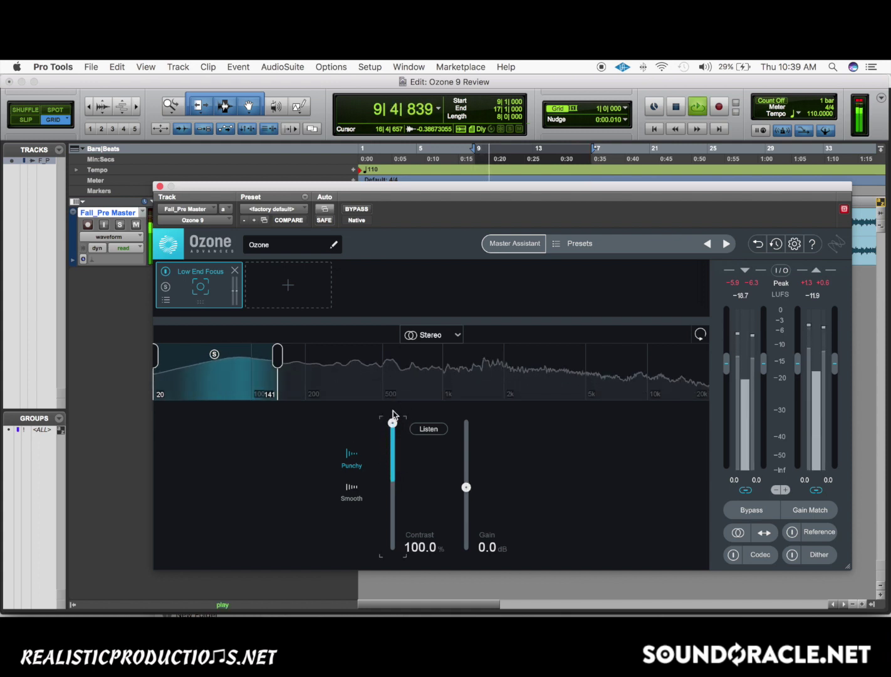
click(166, 272)
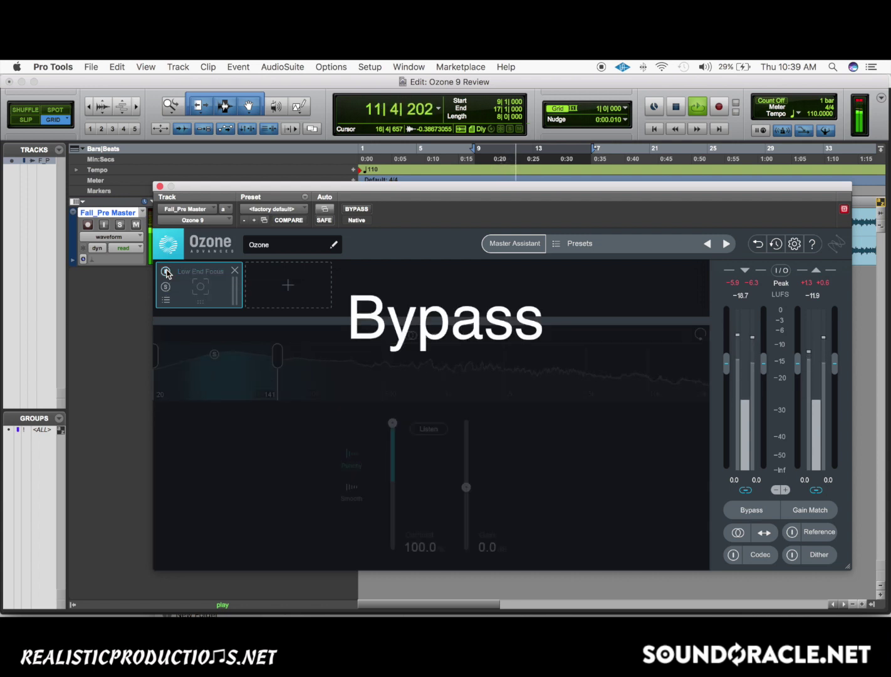
click(166, 272)
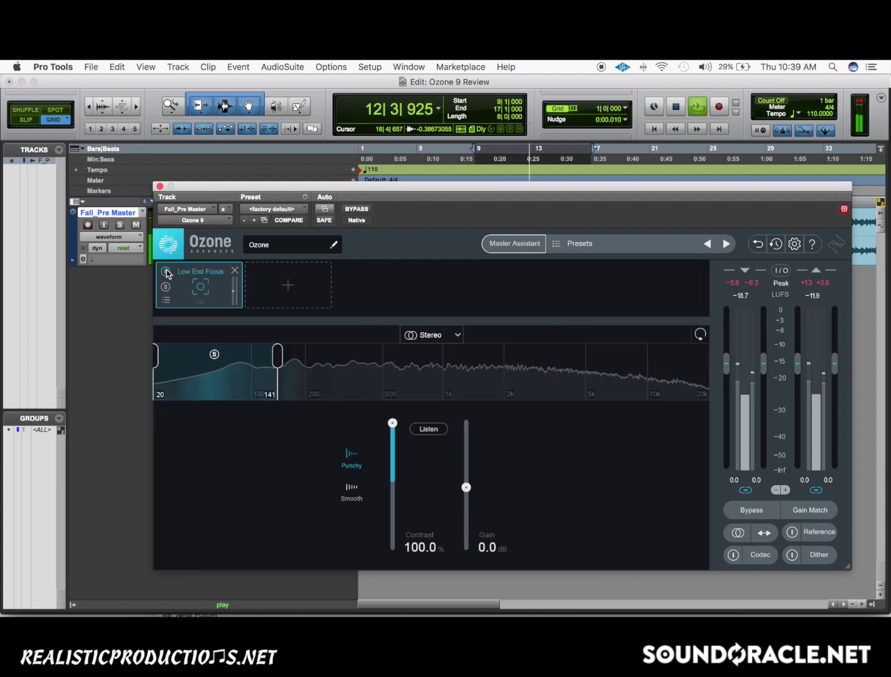
drag(390, 424, 390, 392)
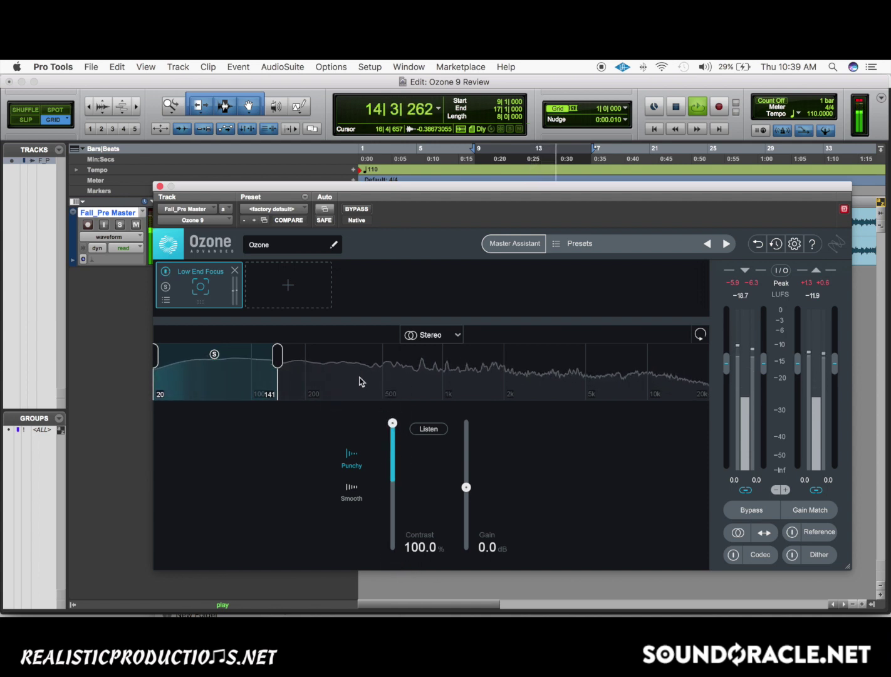
- Extend the low-end region's upper limit to 178 Hz and set Contrast to 21.2% and Gain to 0.3 dB
drag(277, 356, 296, 356)
drag(393, 424, 392, 475)
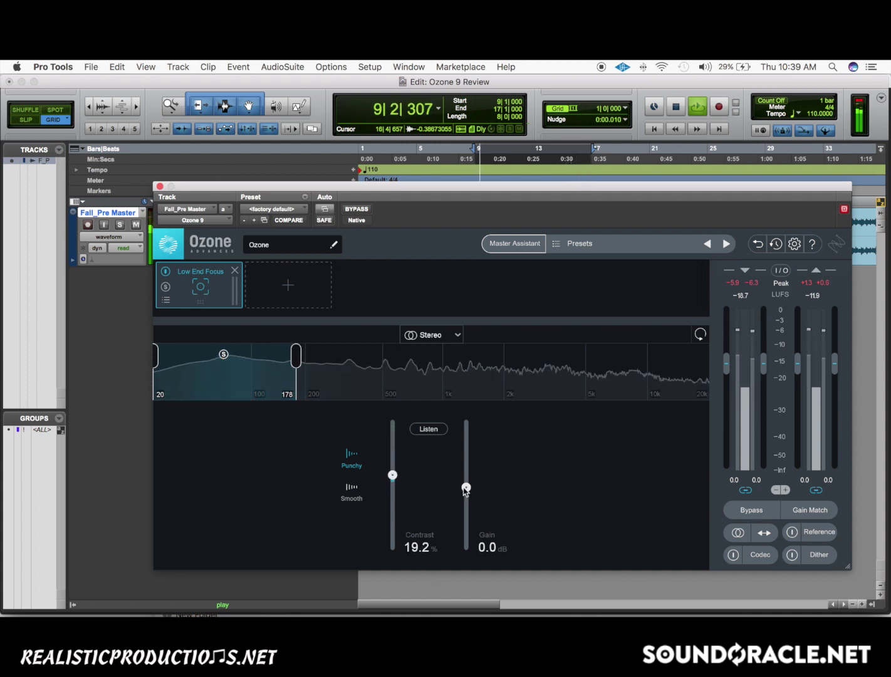
drag(466, 487, 466, 483)
drag(392, 475, 392, 473)
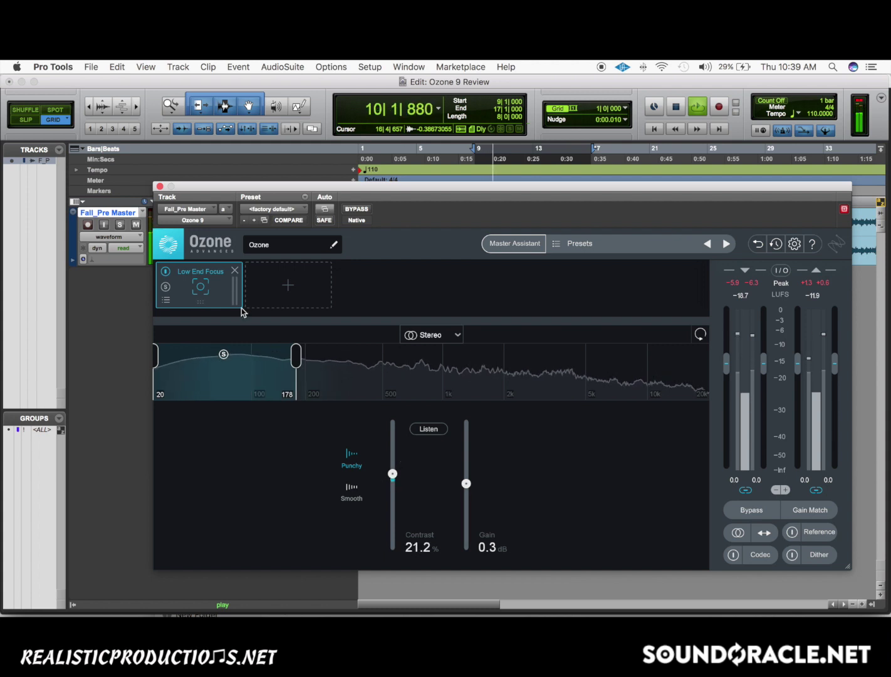
- Compare the track with Low End Focus bypassed and re-enabled, and stop playback
click(166, 270)
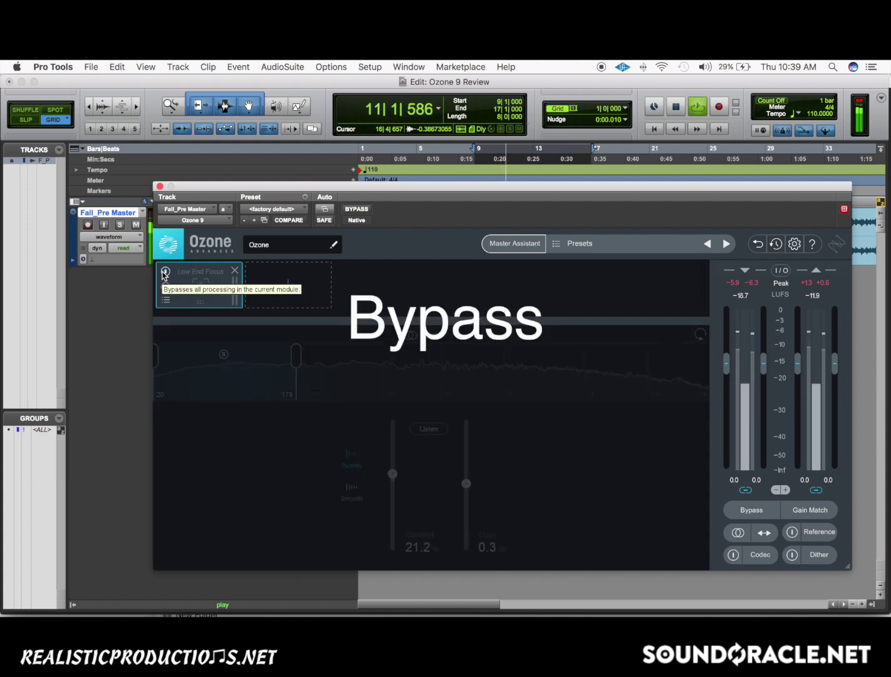
click(164, 273)
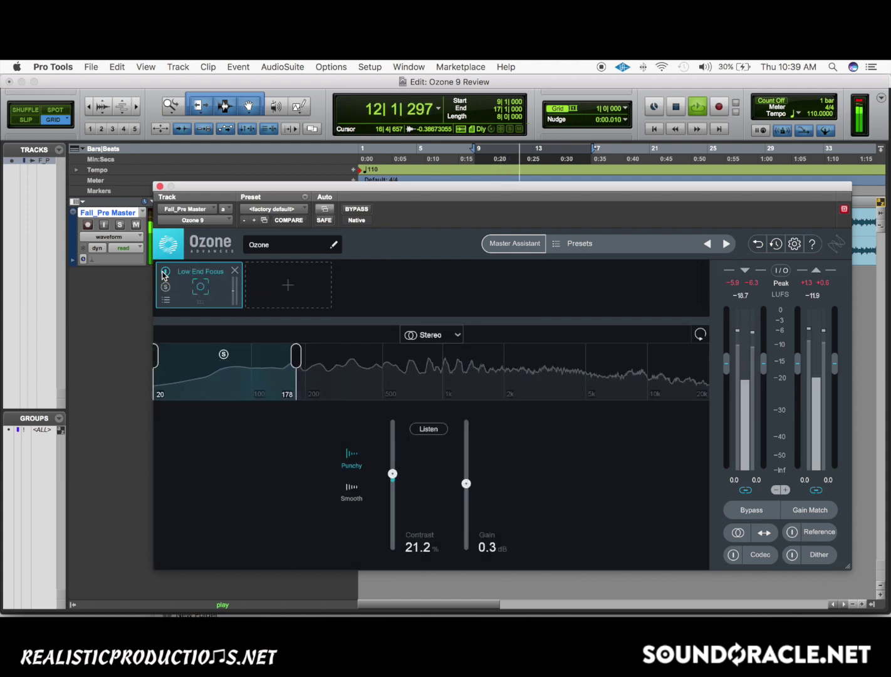
key(space)
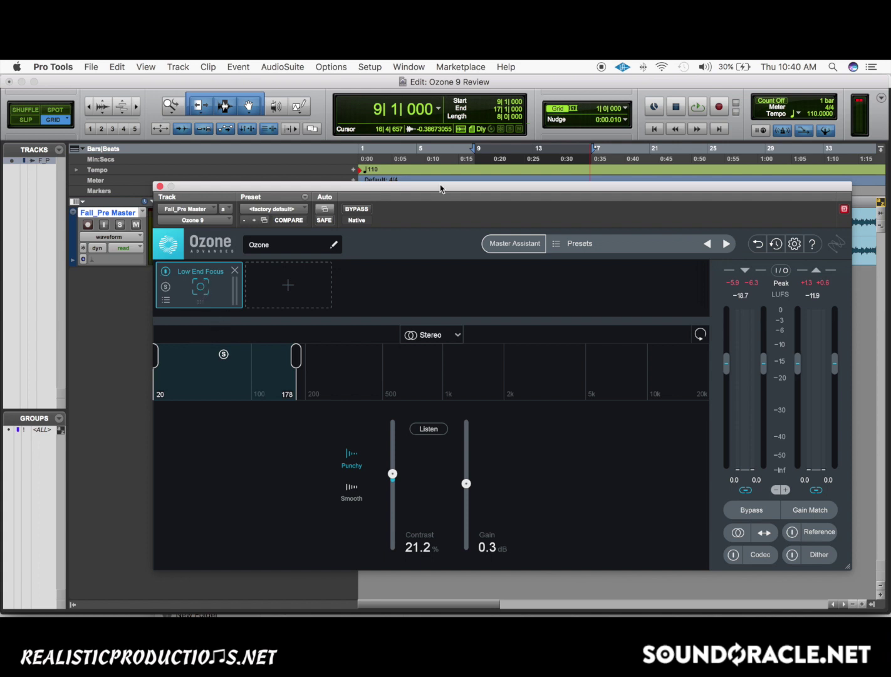
- Remove the Low End Focus module and add Master Rebalance in its place
click(234, 269)
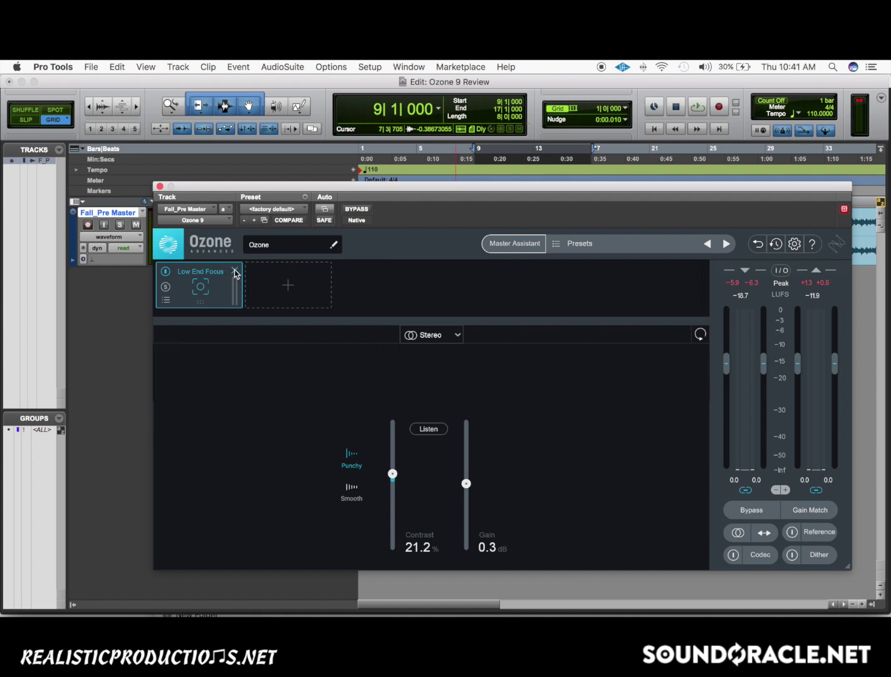
click(209, 293)
click(218, 429)
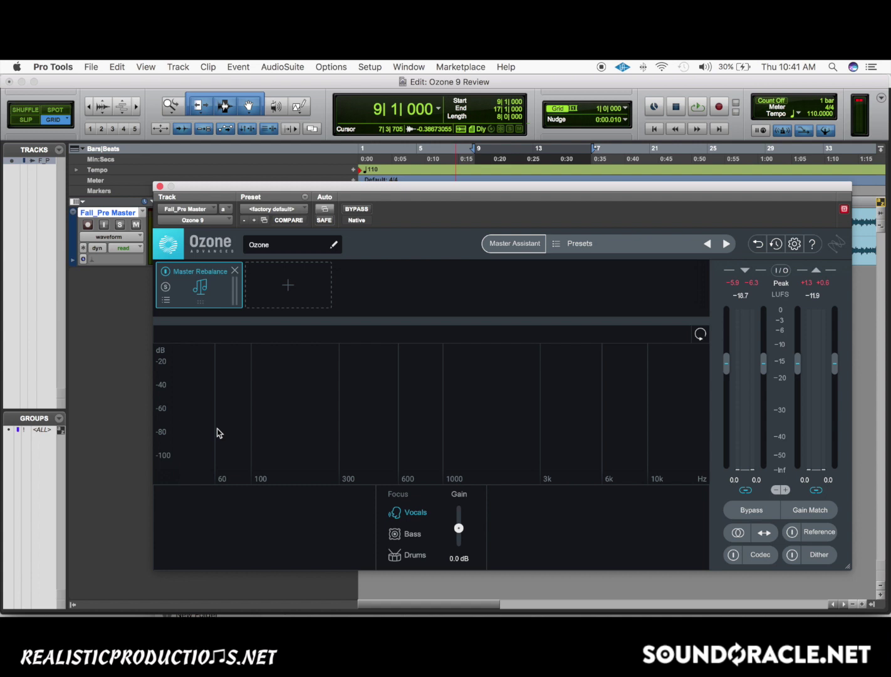
- Show Master Rebalance's Bass and Drums focus options and return the focus to Vocals
click(413, 534)
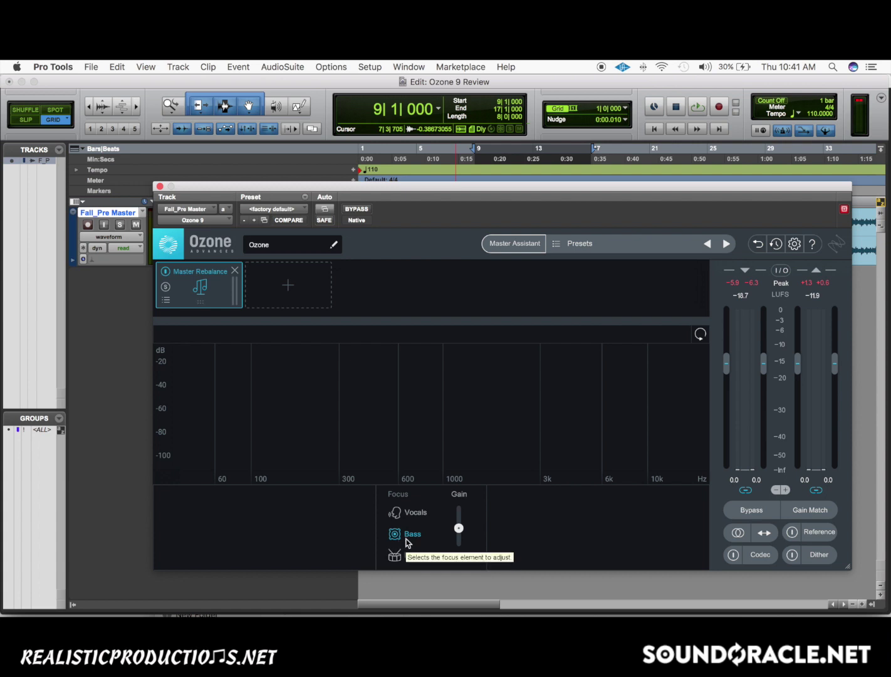
click(408, 555)
click(415, 513)
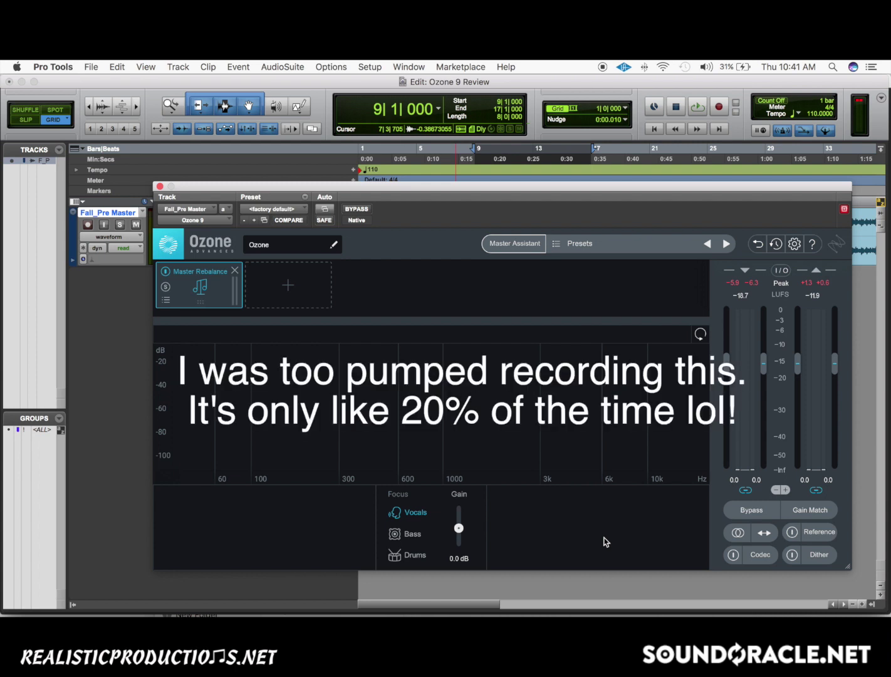
- Play the selected bars with the focus on Vocals, set the Gain to -0.1 dB, and stop playback
drag(547, 190, 548, 338)
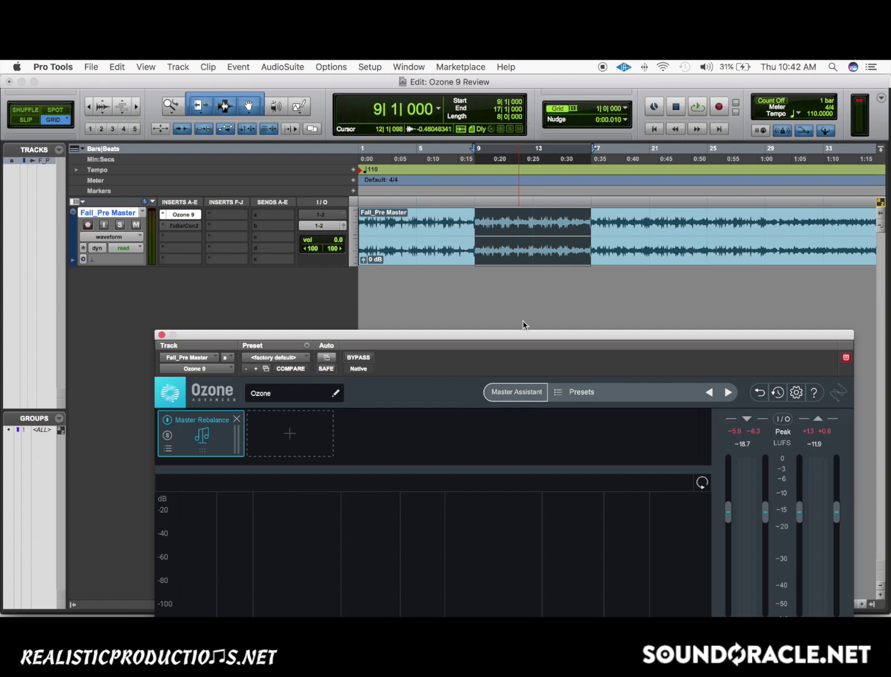
drag(520, 355, 502, 196)
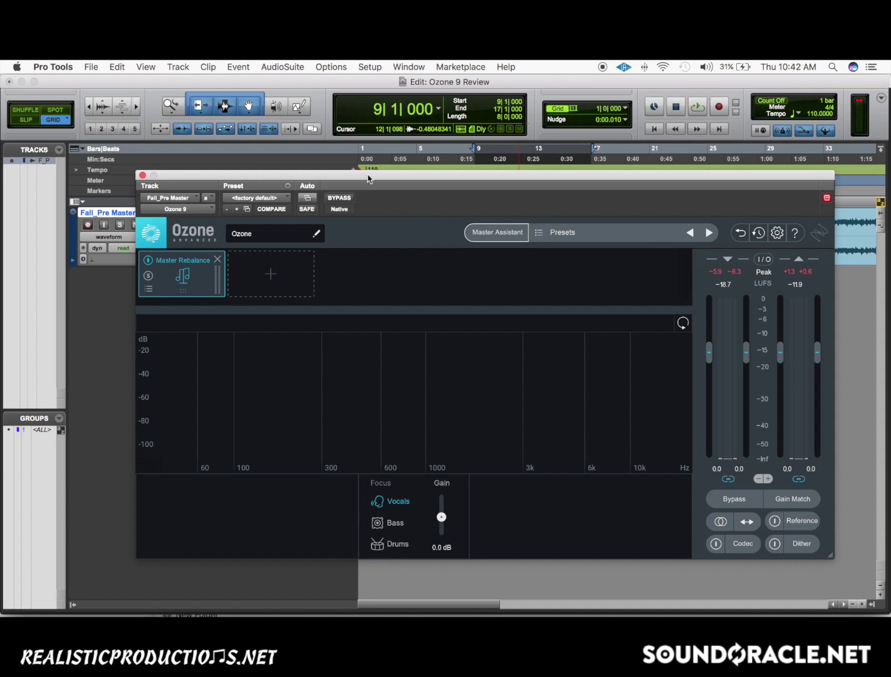
key(space)
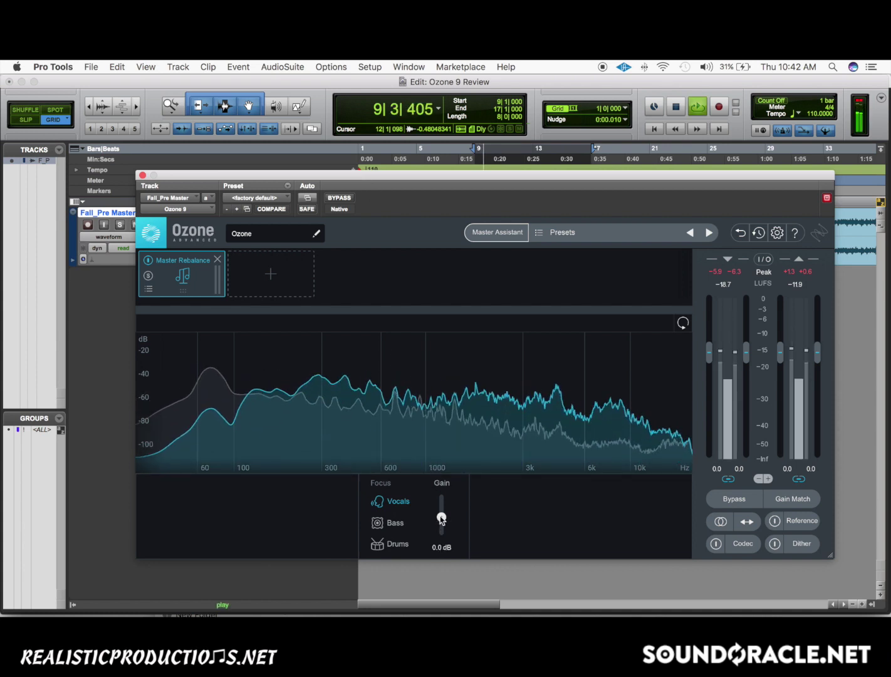
mouse_move(441, 517)
mouse_down()
mouse_move(443, 500)
mouse_move(442, 536)
mouse_move(444, 520)
mouse_up()
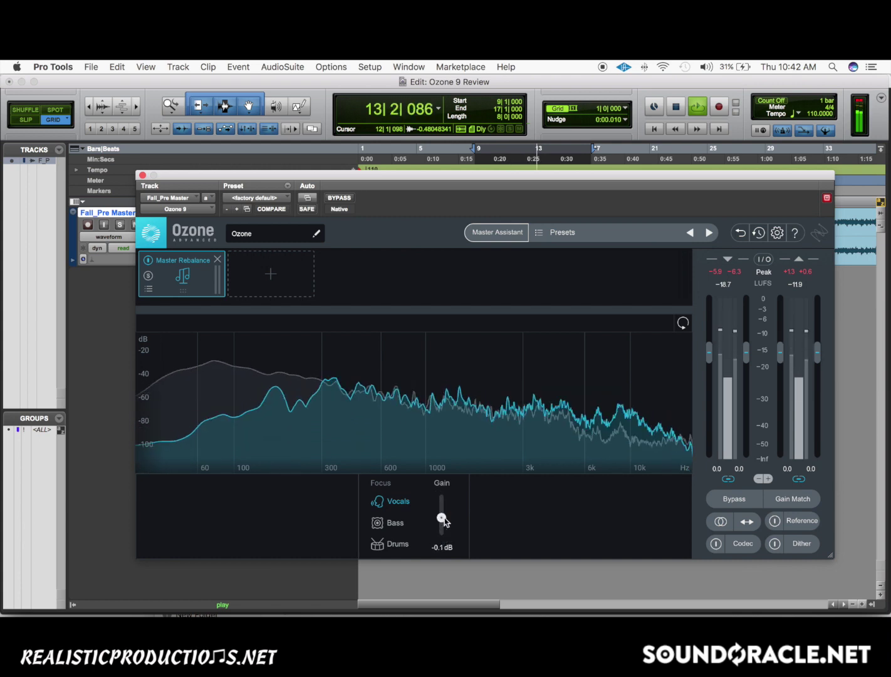
key(space)
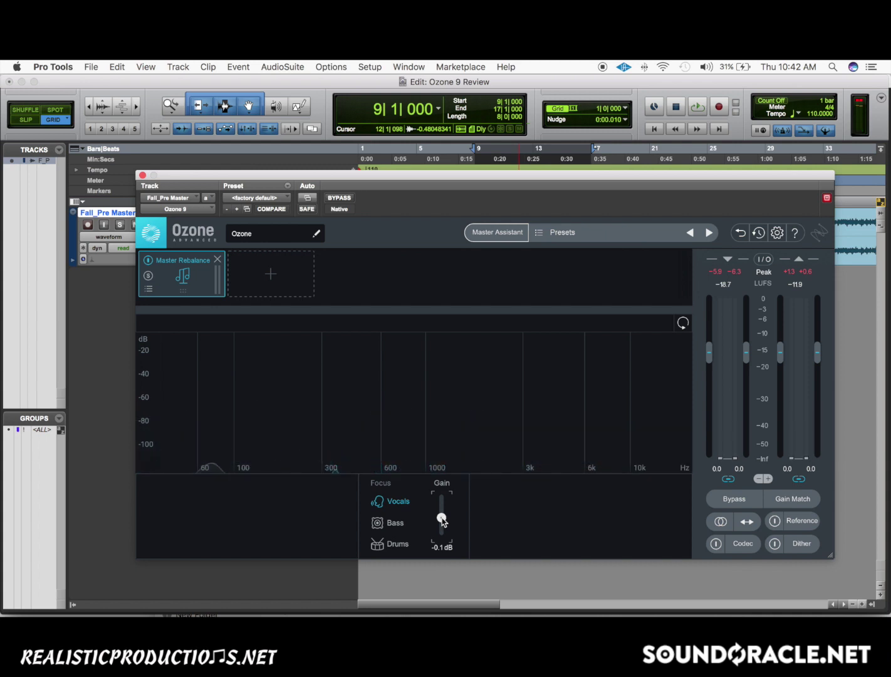
- Switch the focus to Bass and set its Gain to about 0.6 dB while playing the selected bars
click(395, 523)
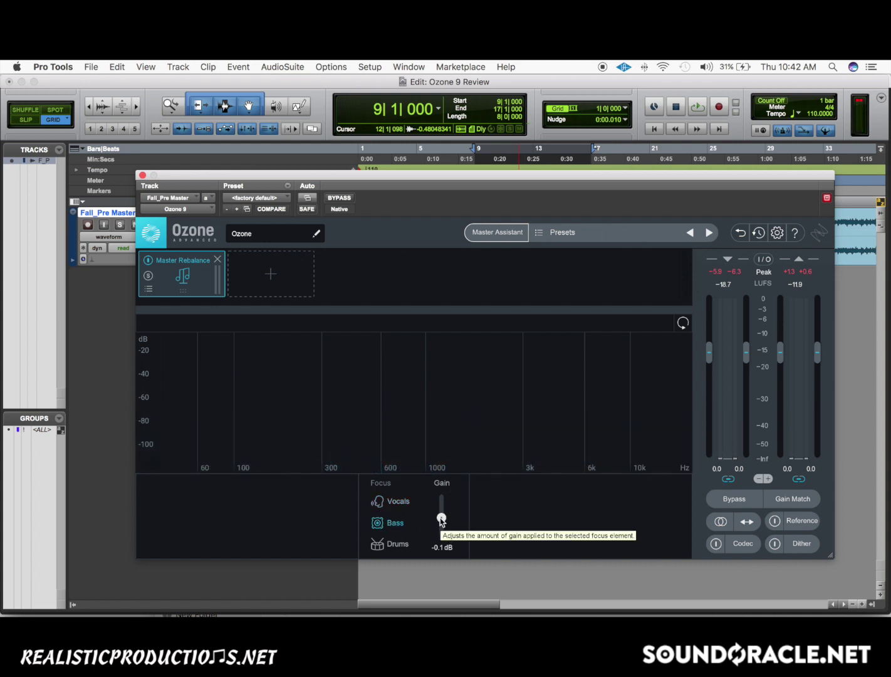
key(space)
mouse_move(442, 518)
mouse_down()
mouse_move(442, 497)
mouse_move(441, 540)
mouse_move(441, 515)
mouse_up()
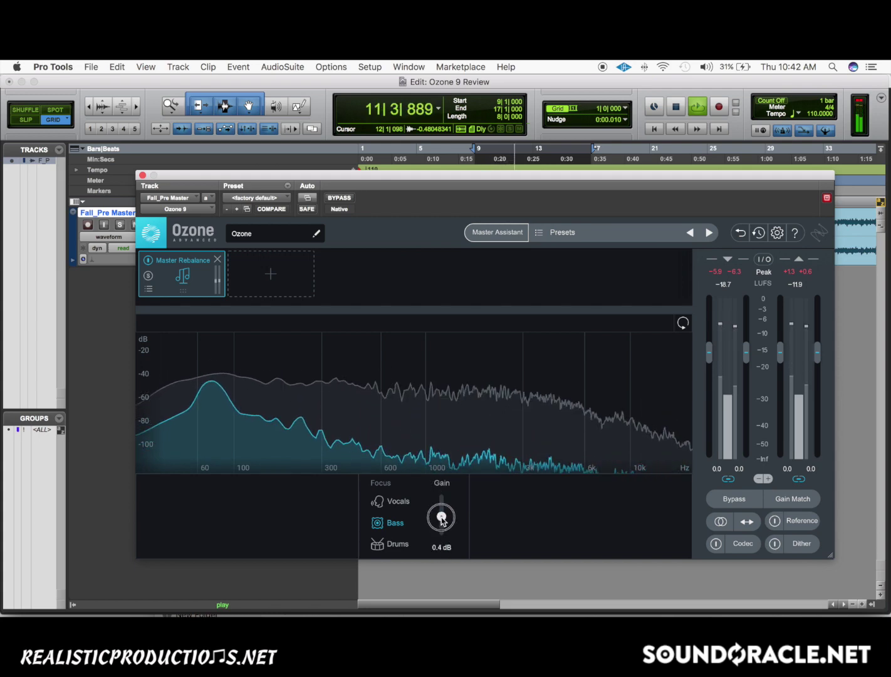
key(space)
- Switch the focus to Drums and audition its Gain at 8.0 dB, lowering it to 1.1 dB before stopping playback
click(398, 543)
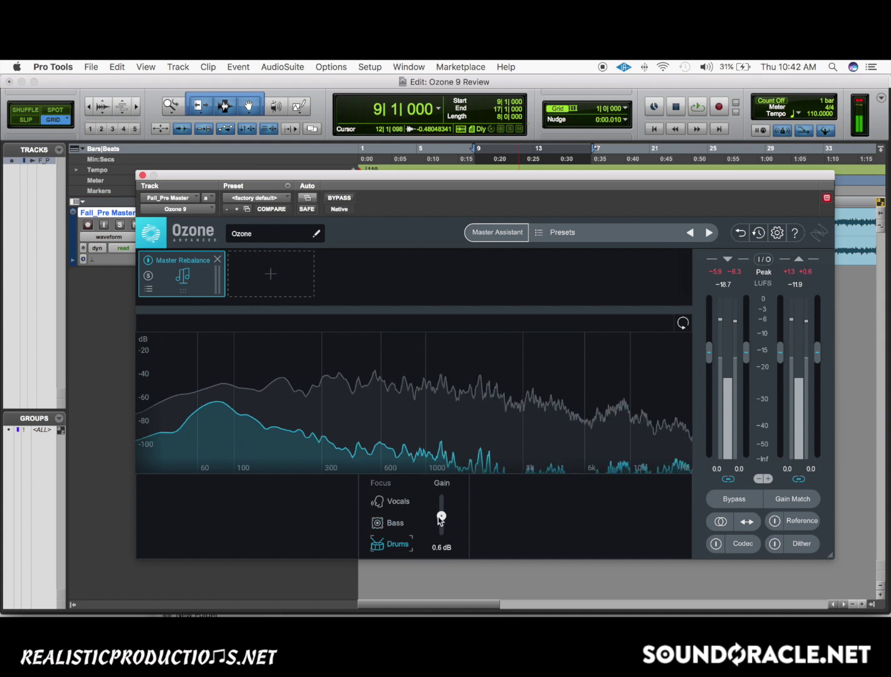
key(space)
drag(442, 515, 443, 495)
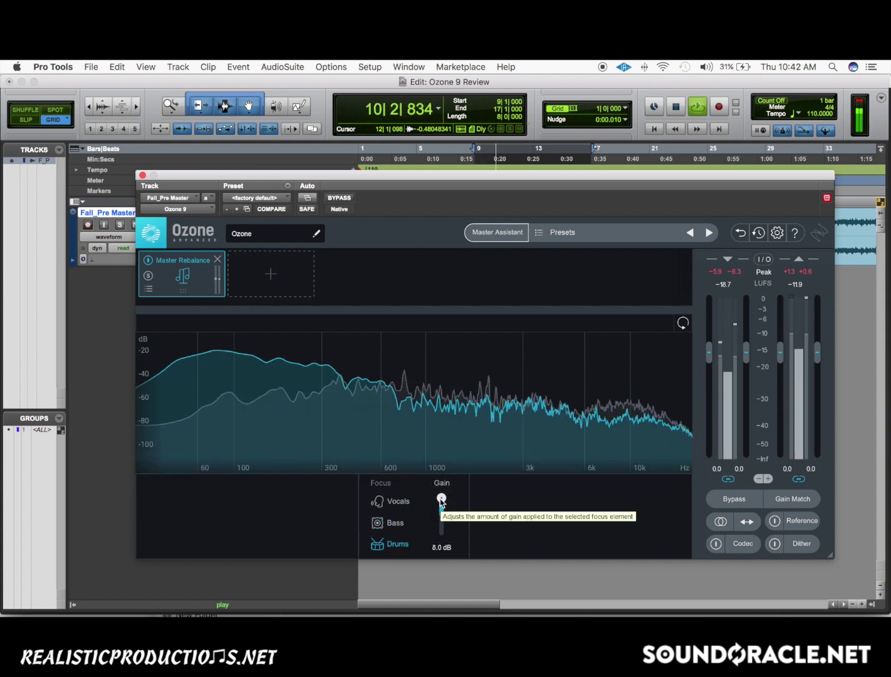
mouse_move(441, 500)
mouse_down()
mouse_move(441, 540)
mouse_move(442, 512)
mouse_up()
key(space)
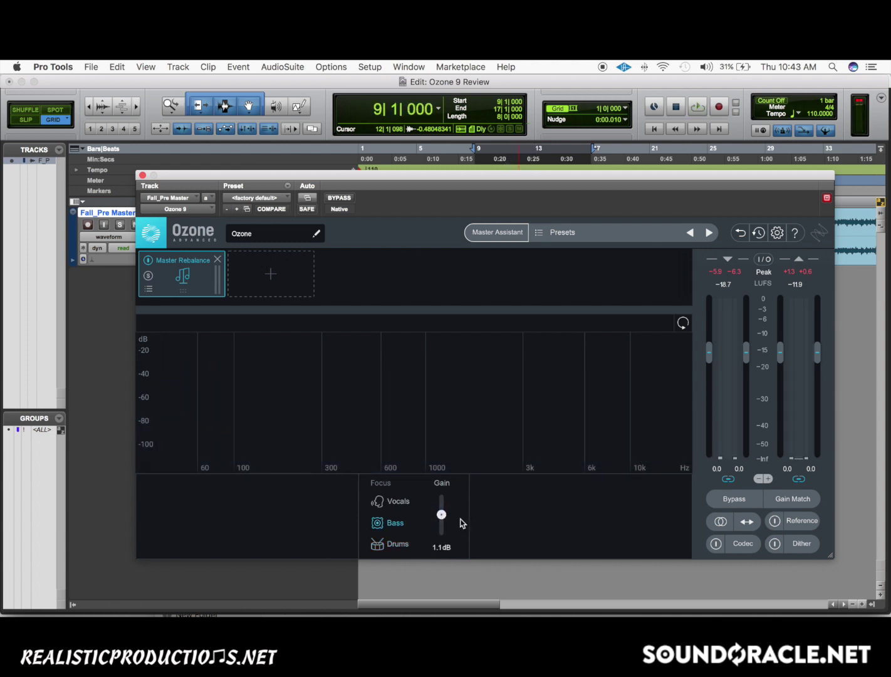
- Return the focus to Vocals and enable automation for the MRB: Gain parameter
click(401, 501)
right_click(443, 516)
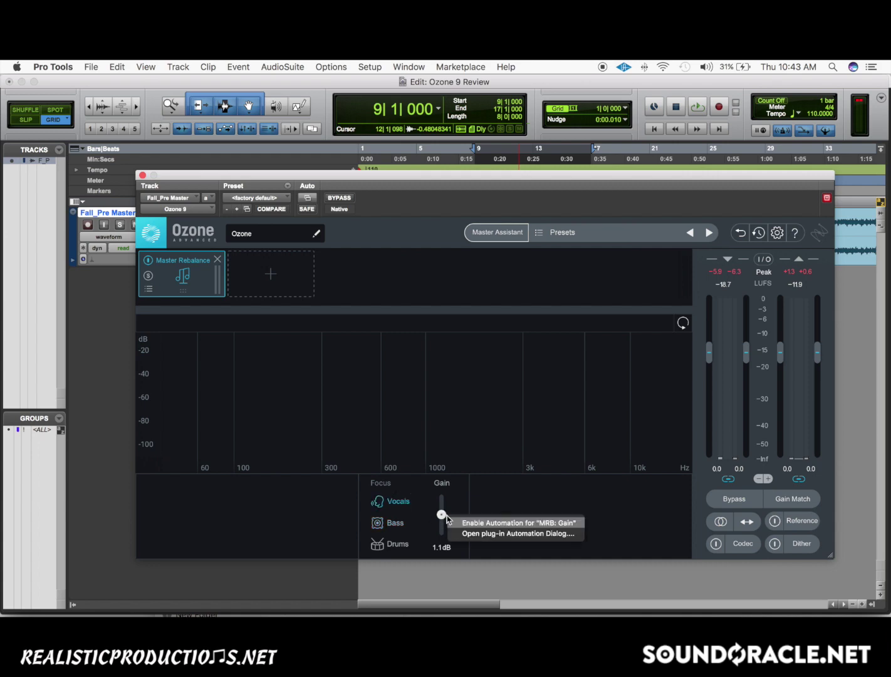
click(465, 517)
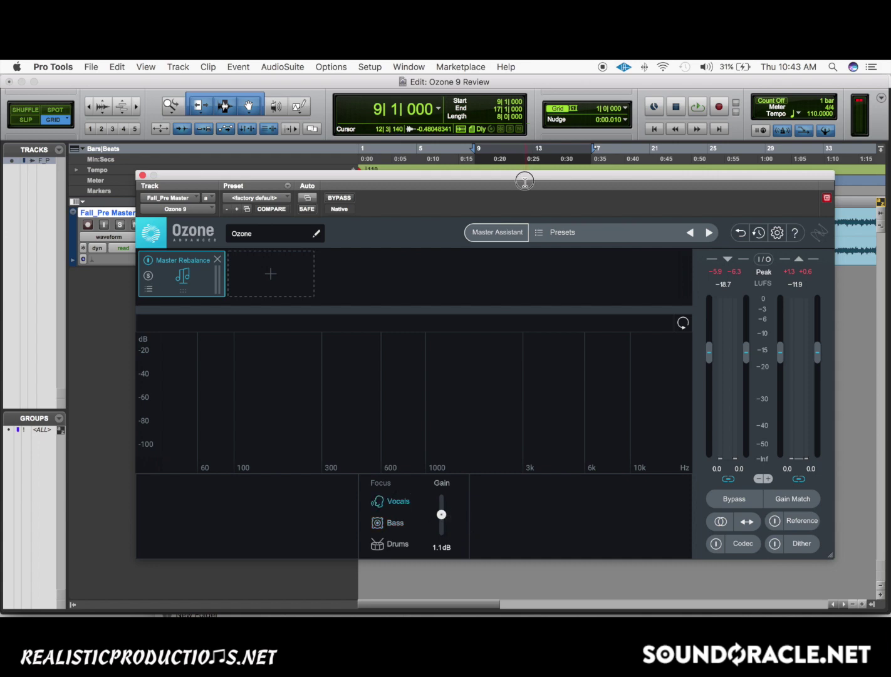
- Move the plug-in window off the track and display the track's MRB: Gain automation
drag(524, 176, 549, 336)
mouse_move(129, 292)
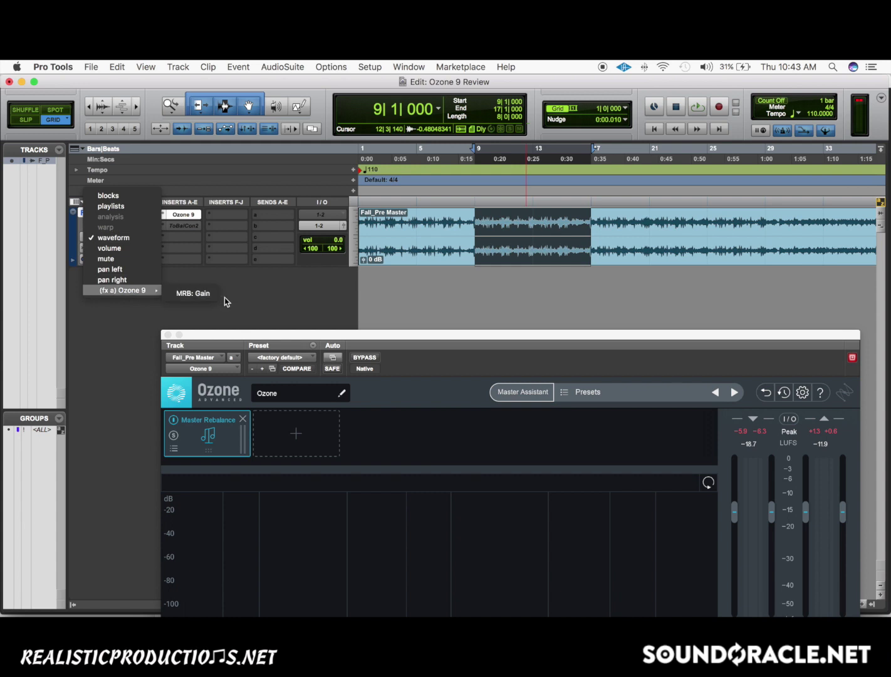
click(202, 292)
- Raise the MRB: Gain automation between bars 13 and 15 to about 2.3 dB
drag(477, 233, 591, 220)
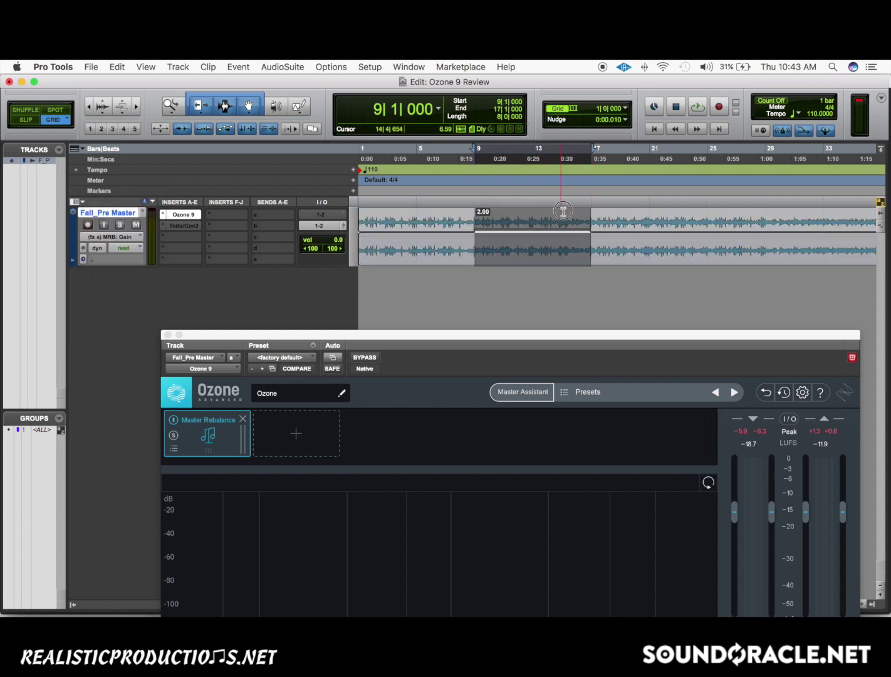
click(533, 232)
drag(535, 232, 552, 209)
- Play the track from bar 11 and watch the Vocals Gain follow the automation in the plug-in
click(505, 232)
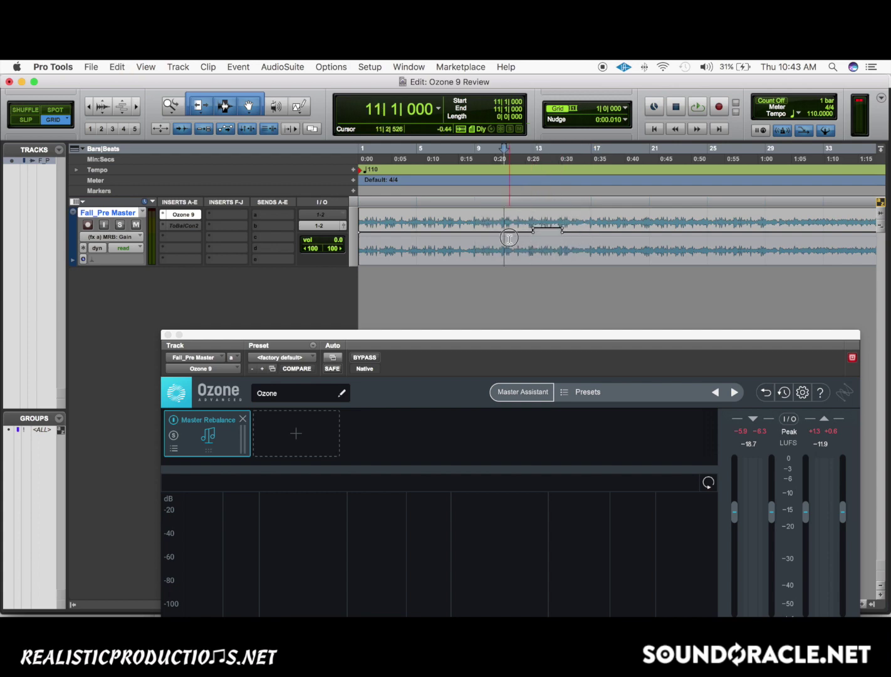
key(space)
drag(523, 336, 483, 246)
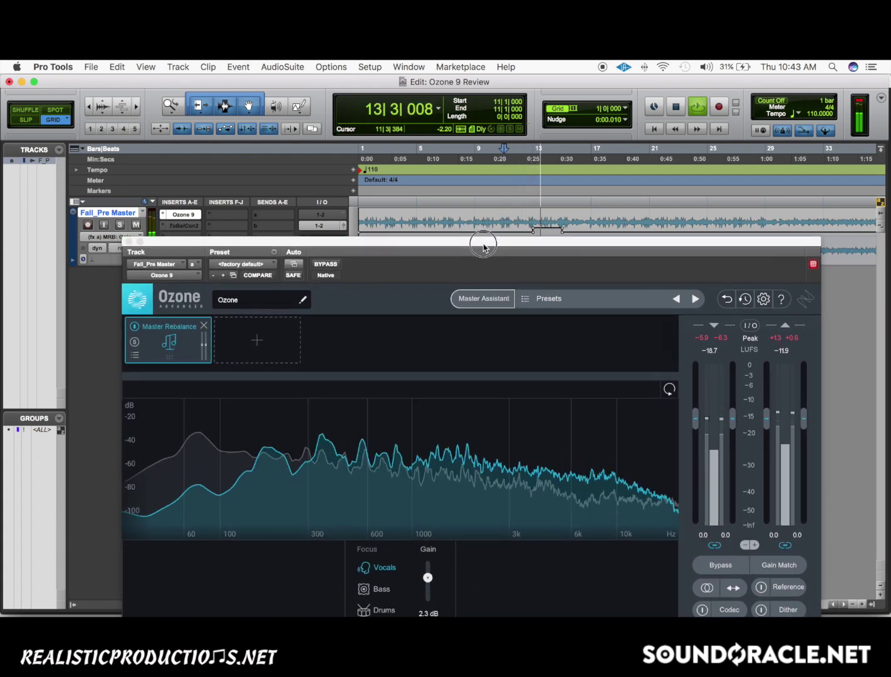
key(space)
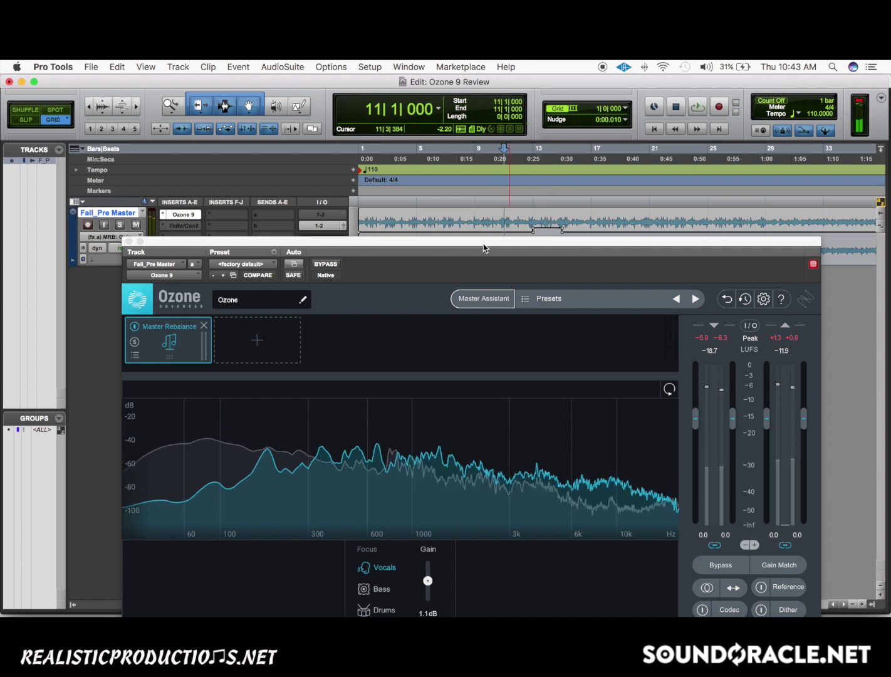
- Undo the raised MRB: Gain automation segment and reposition the plug-in window
drag(485, 247, 499, 327)
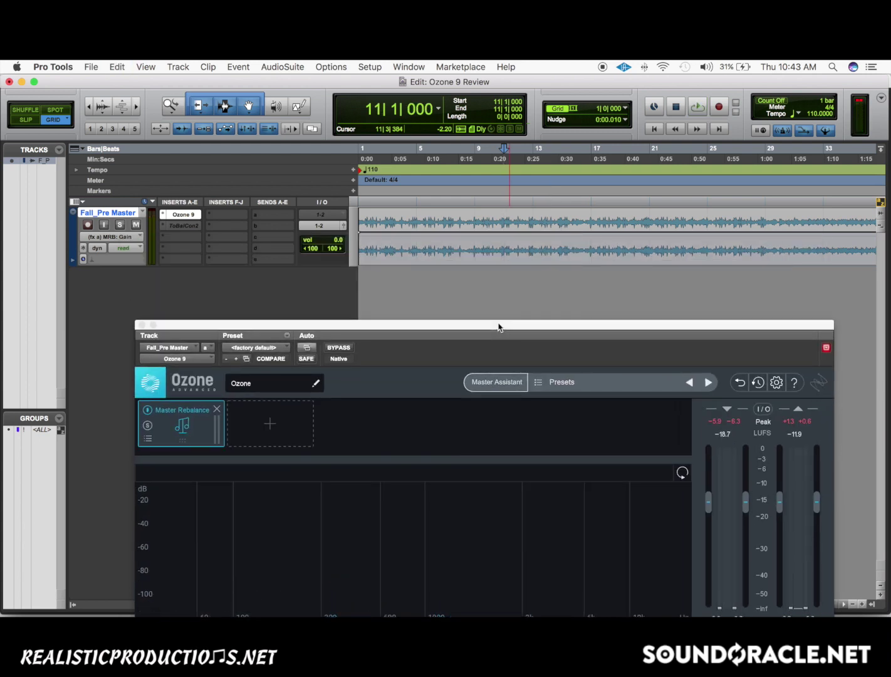
drag(499, 329, 494, 214)
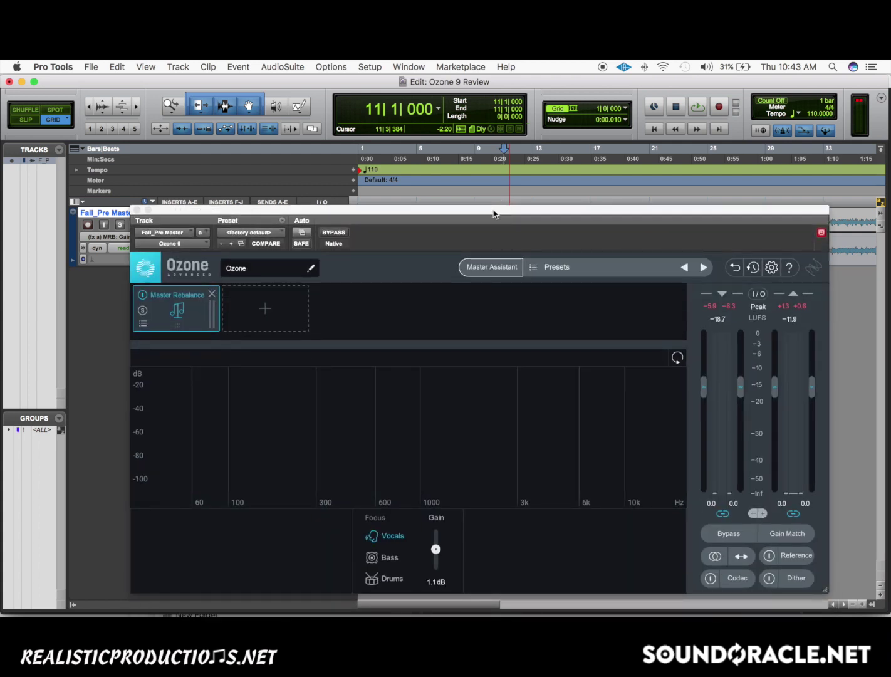
drag(493, 214, 489, 235)
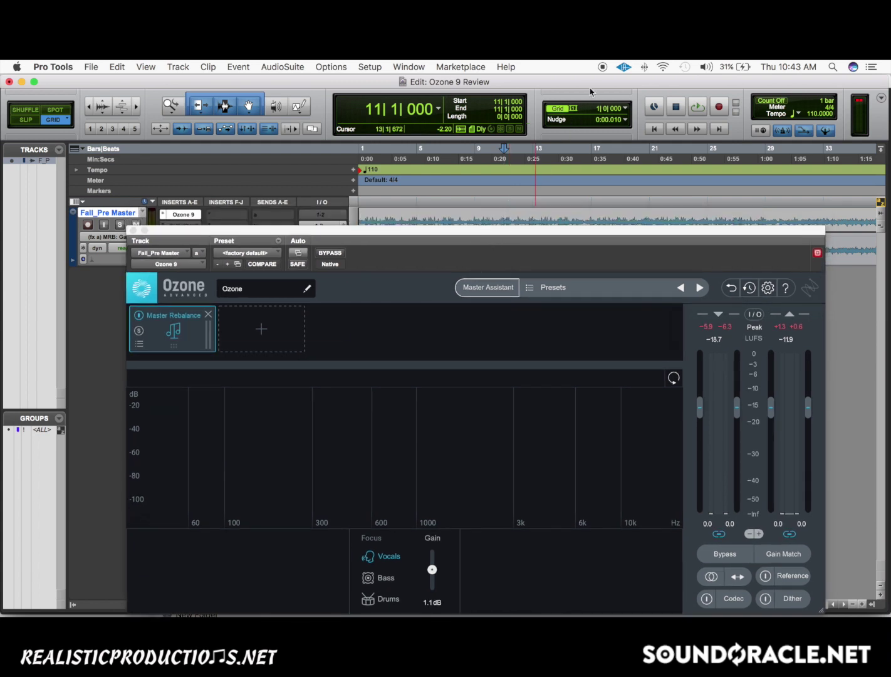
- Remove the Master Rebalance module and add the Imager module in its place
click(208, 314)
click(187, 319)
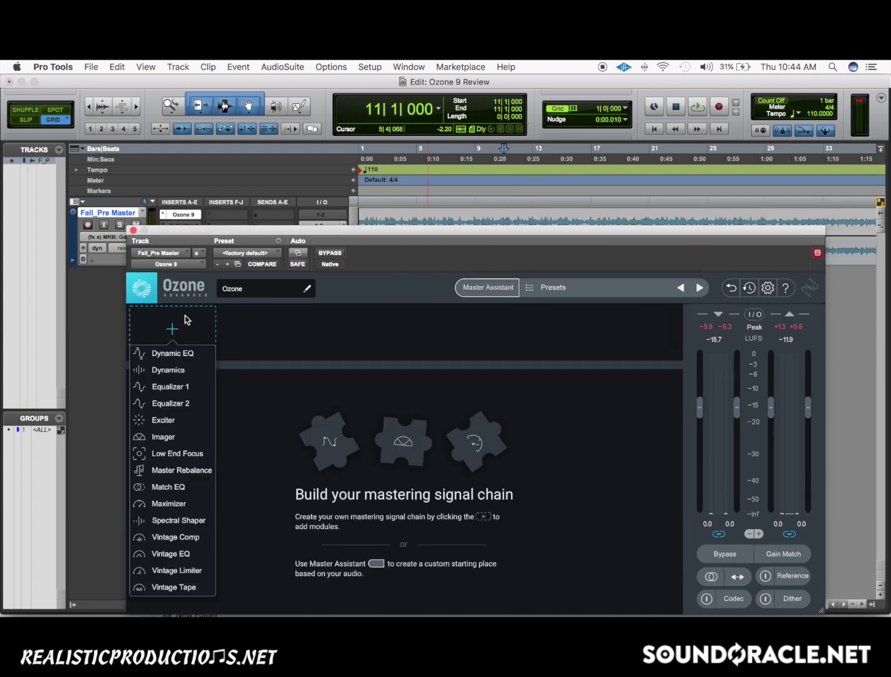
click(175, 436)
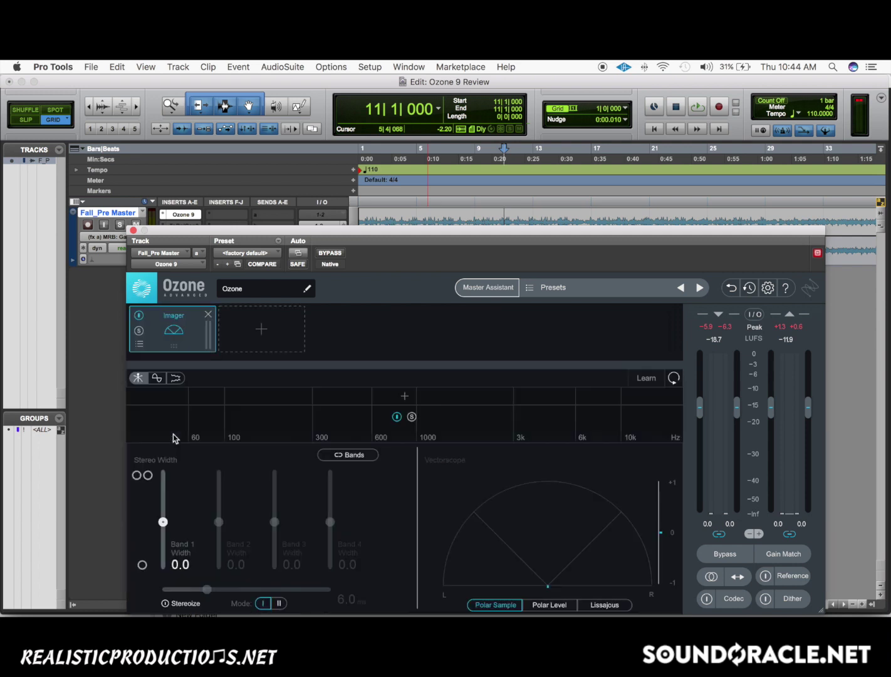
- Split the Imager into four bands with three crossovers, the middle one at about 1.2 kHz, and move the plug-in window up
click(291, 396)
click(440, 404)
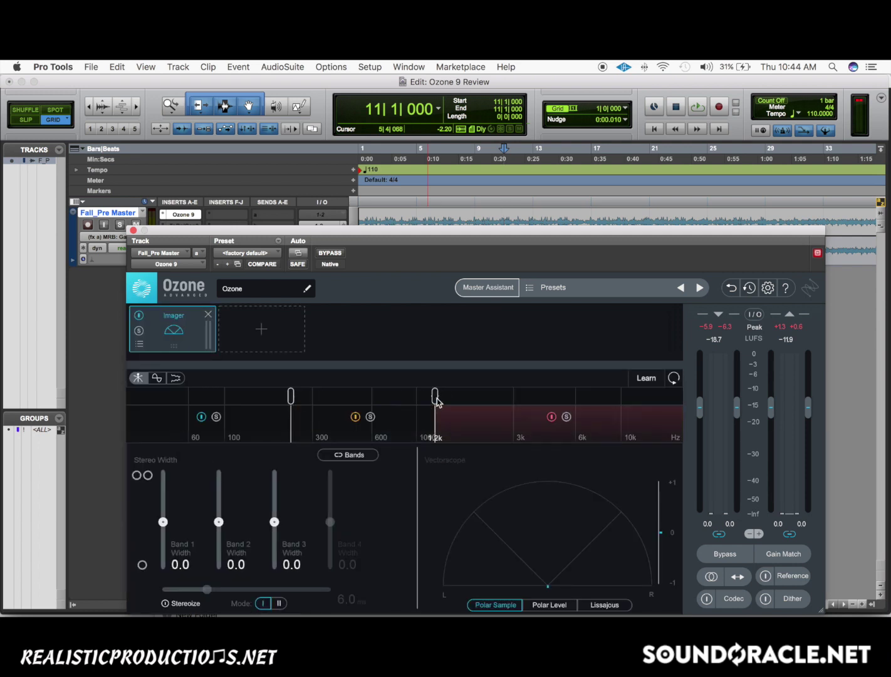
click(557, 403)
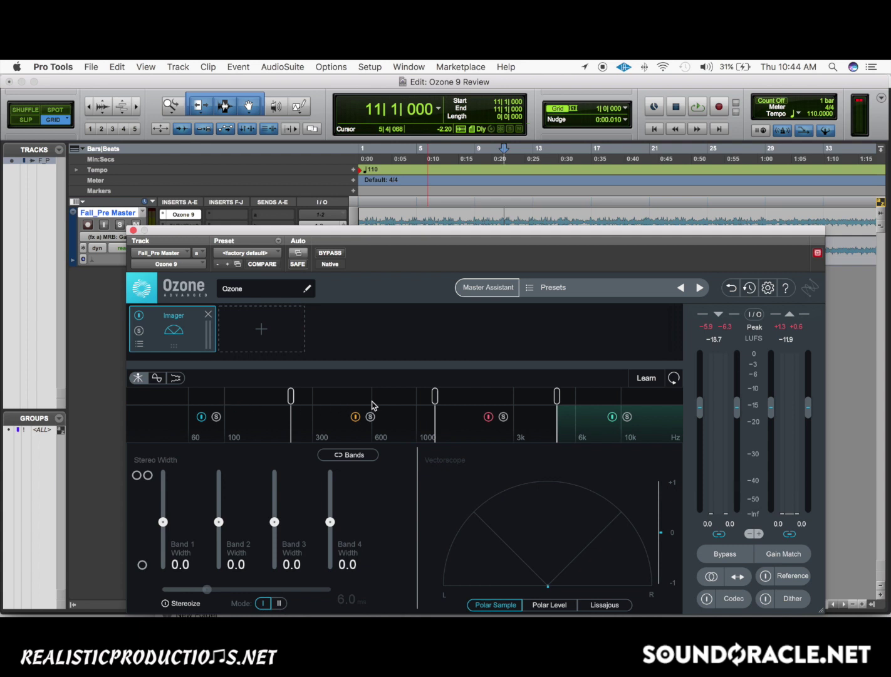
drag(562, 230, 572, 175)
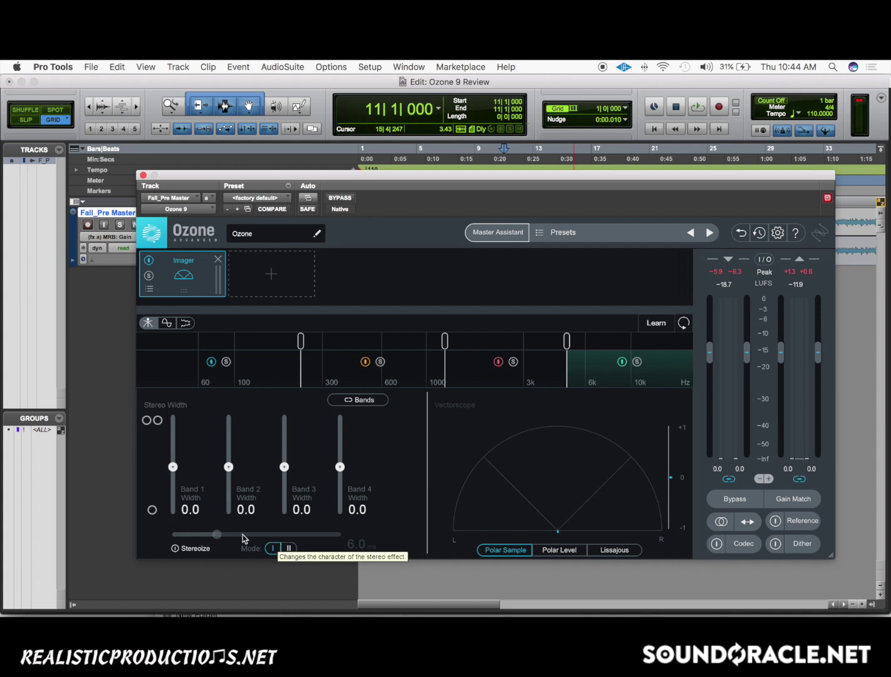
- Set the Imager's Band 1 width to -19.0 and raise the widths of Bands 2, 3 and 4 to 100
drag(176, 472, 171, 481)
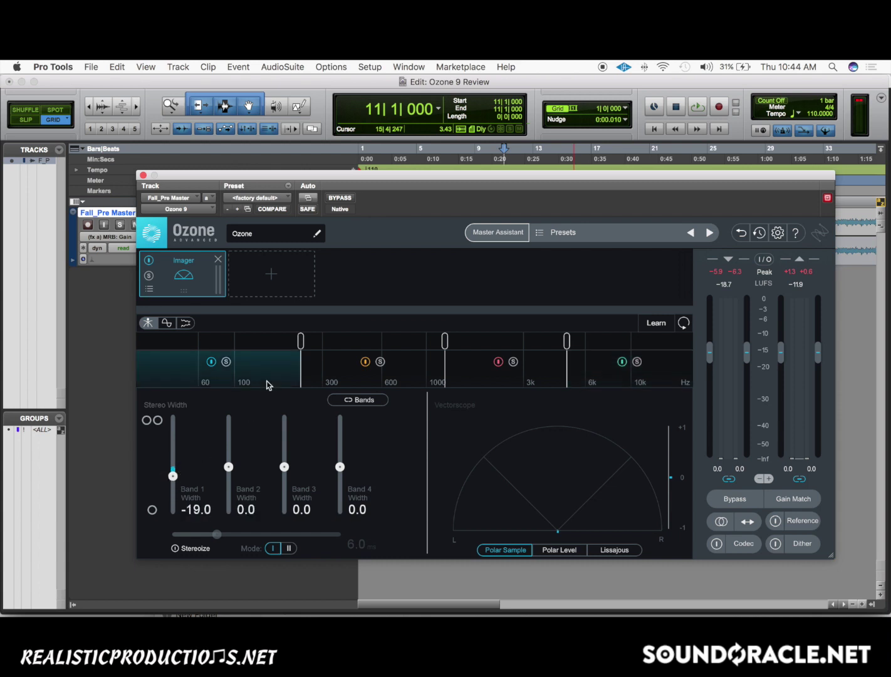
drag(229, 470, 229, 457)
drag(284, 466, 285, 445)
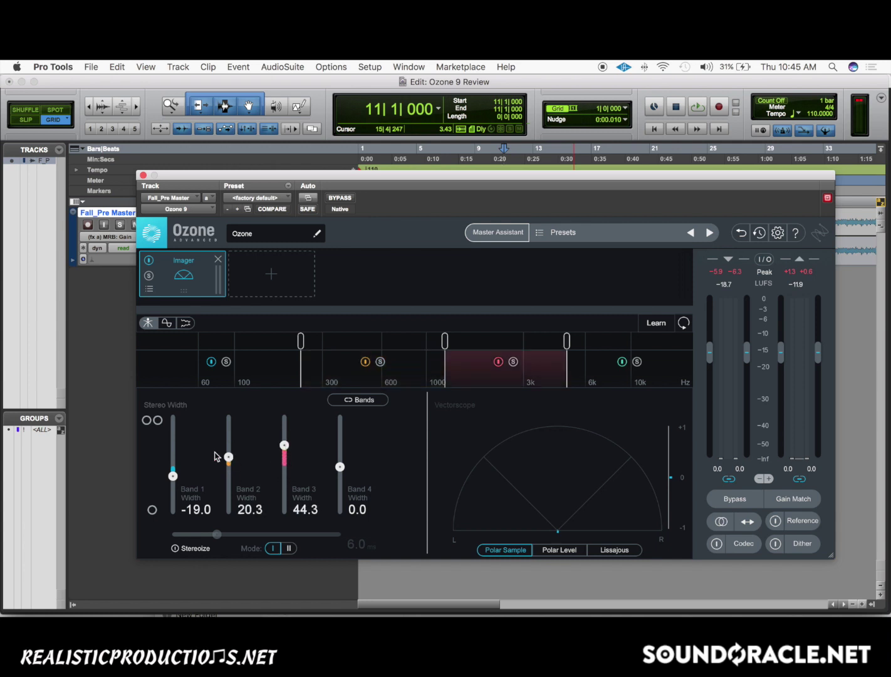
drag(228, 457, 229, 430)
drag(285, 445, 284, 429)
drag(340, 467, 340, 427)
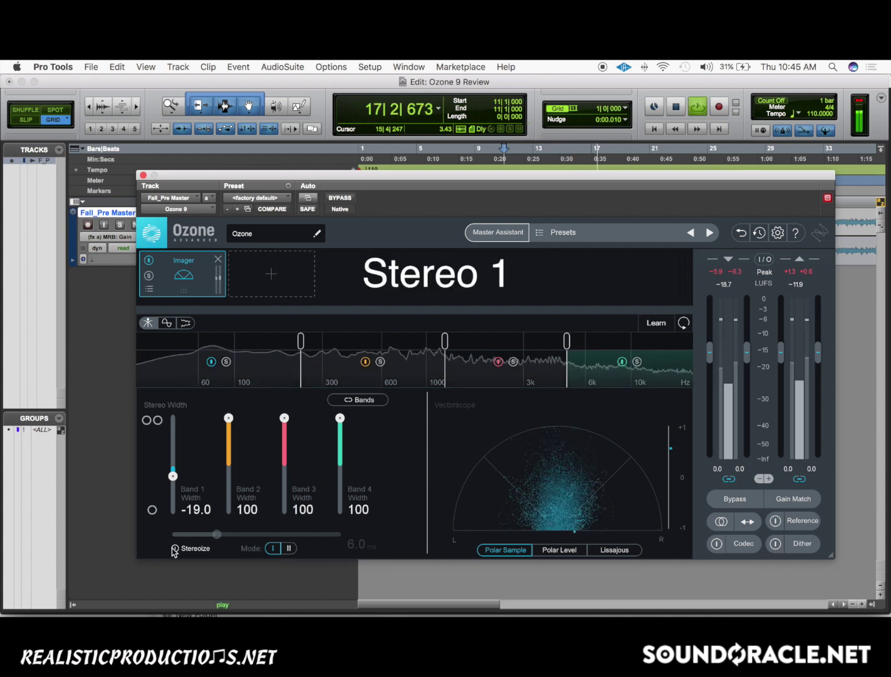
- Enable Stereoize, compare Modes I and II during playback, leave Mode II selected and stop the track
click(179, 548)
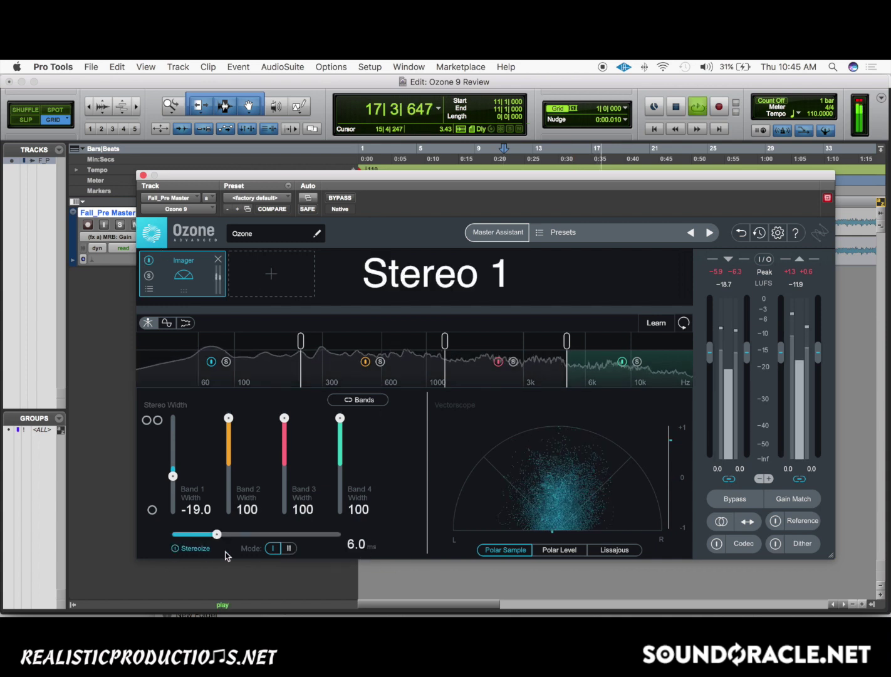
click(289, 549)
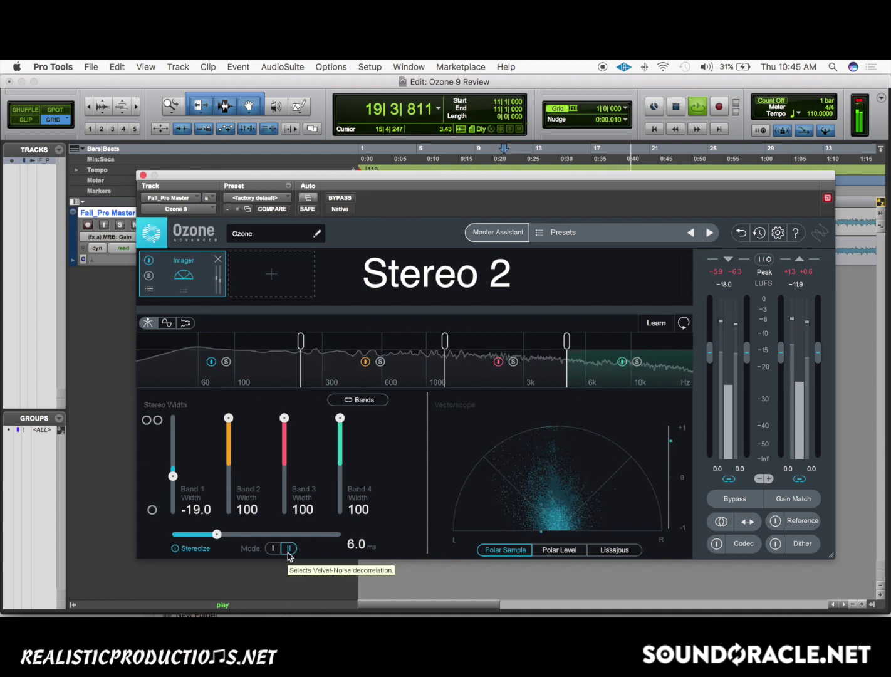
click(274, 548)
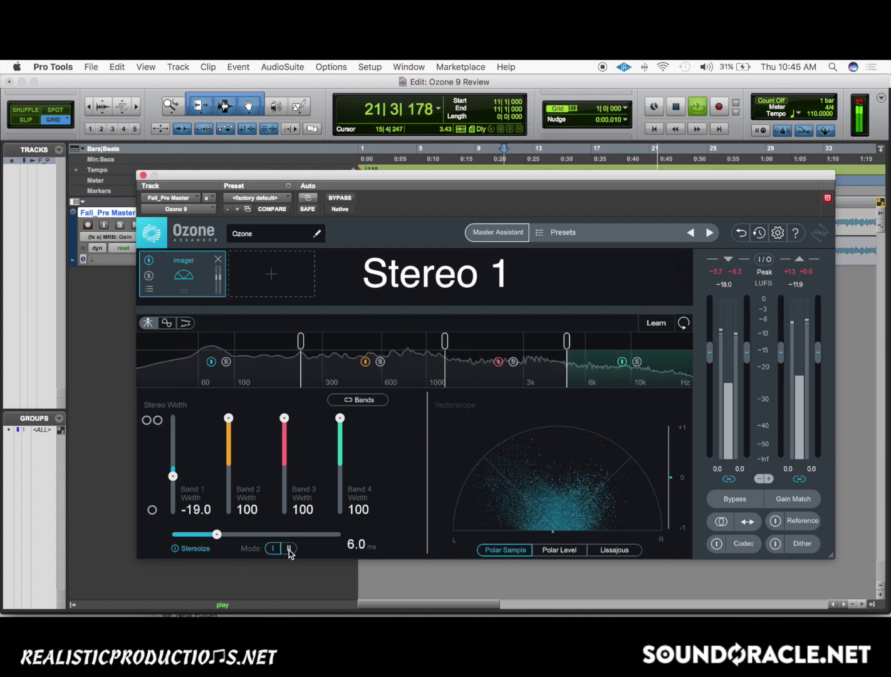
click(290, 550)
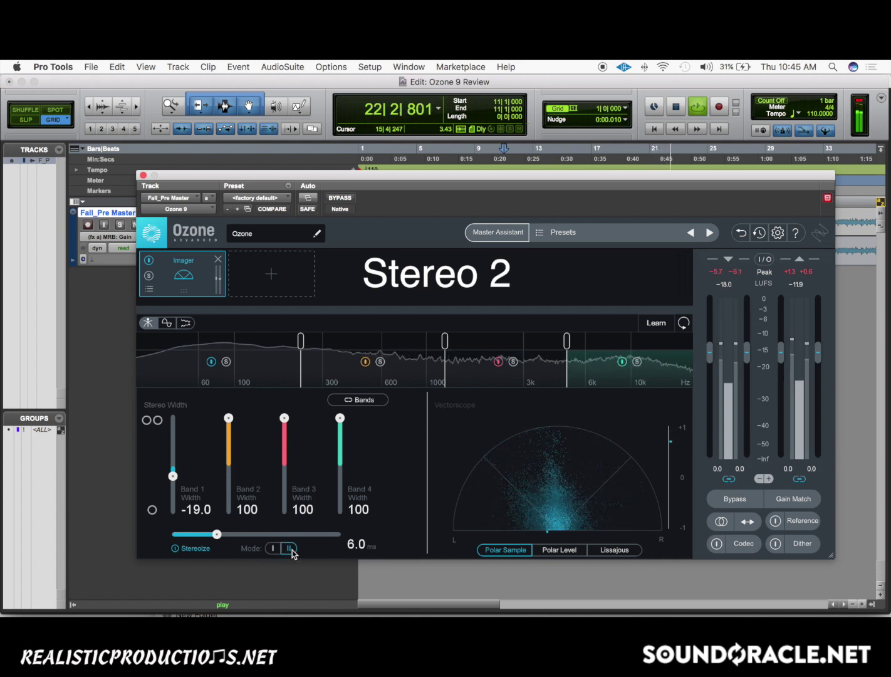
key(space)
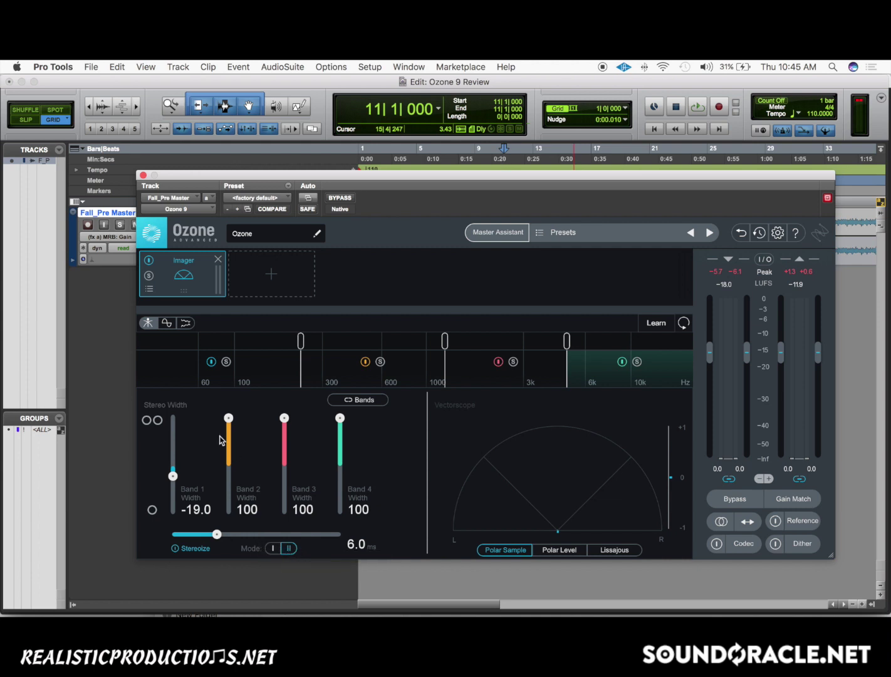
- Reduce the stereo widths of Band 2 to 12.7, Band 3 to 10.1 and Band 4 to 19.0
drag(228, 417, 228, 461)
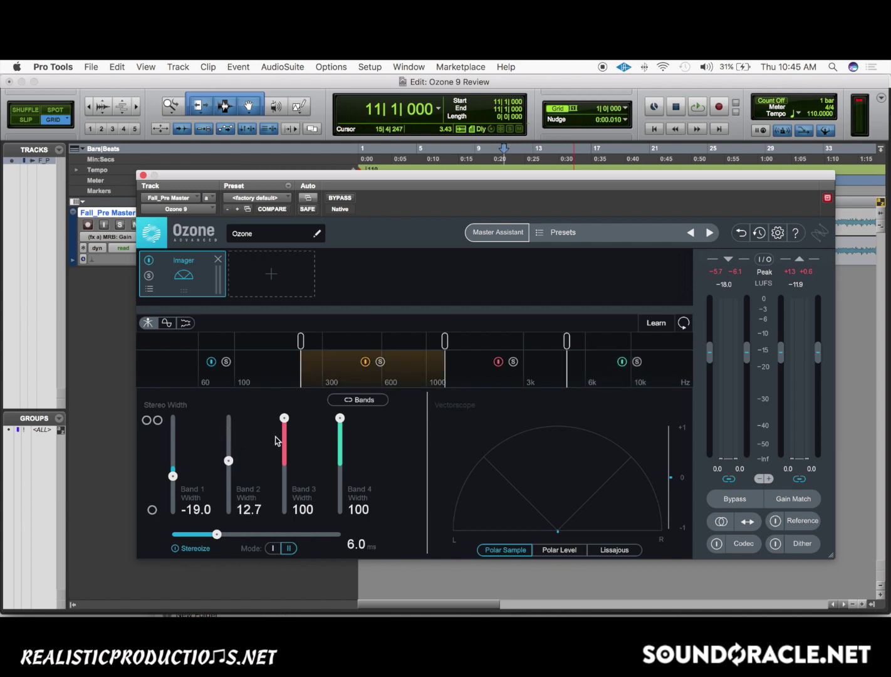
drag(284, 418, 280, 469)
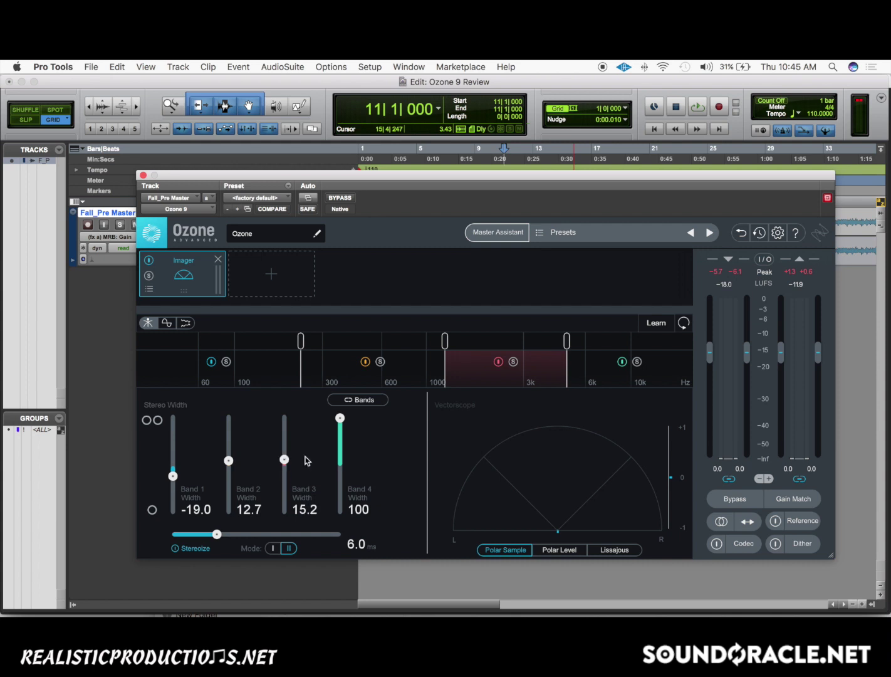
drag(339, 417, 338, 464)
drag(284, 460, 284, 462)
drag(340, 459, 340, 456)
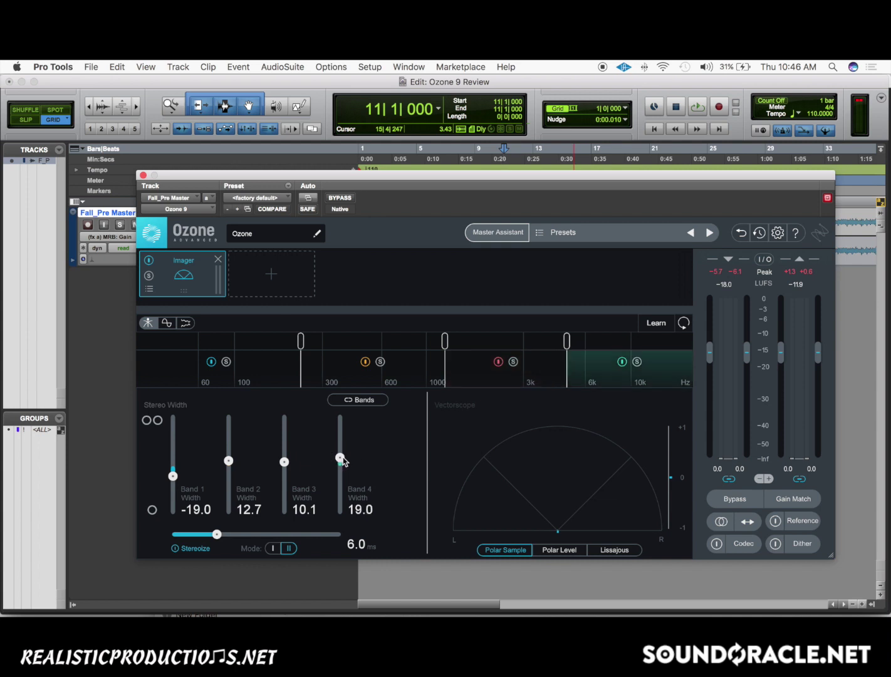
- Play the track from bar 11 and compare Stereoize Modes I and II with the subtler widths, ending on Mode II
click(273, 547)
key(space)
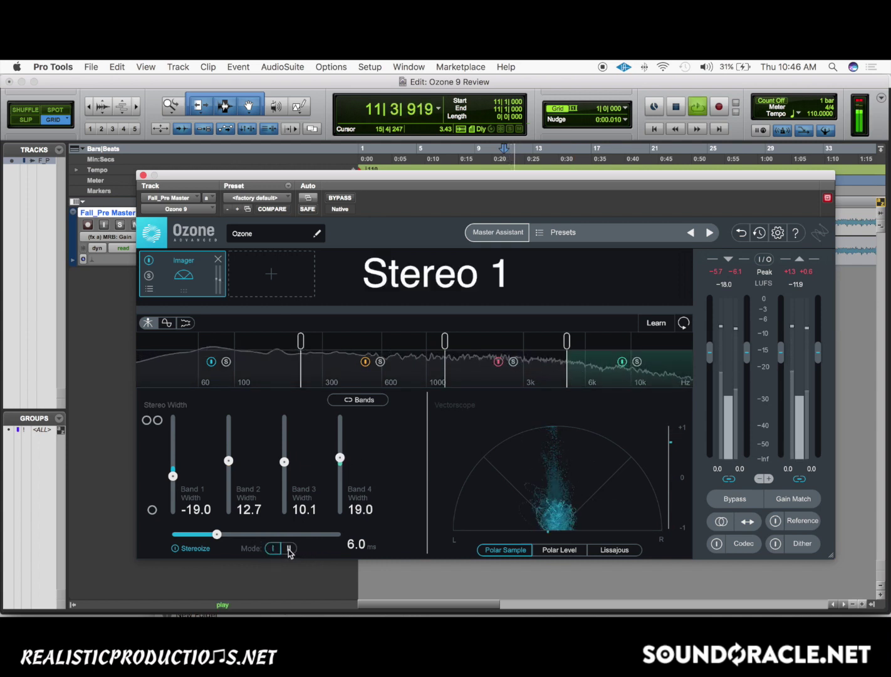
click(288, 548)
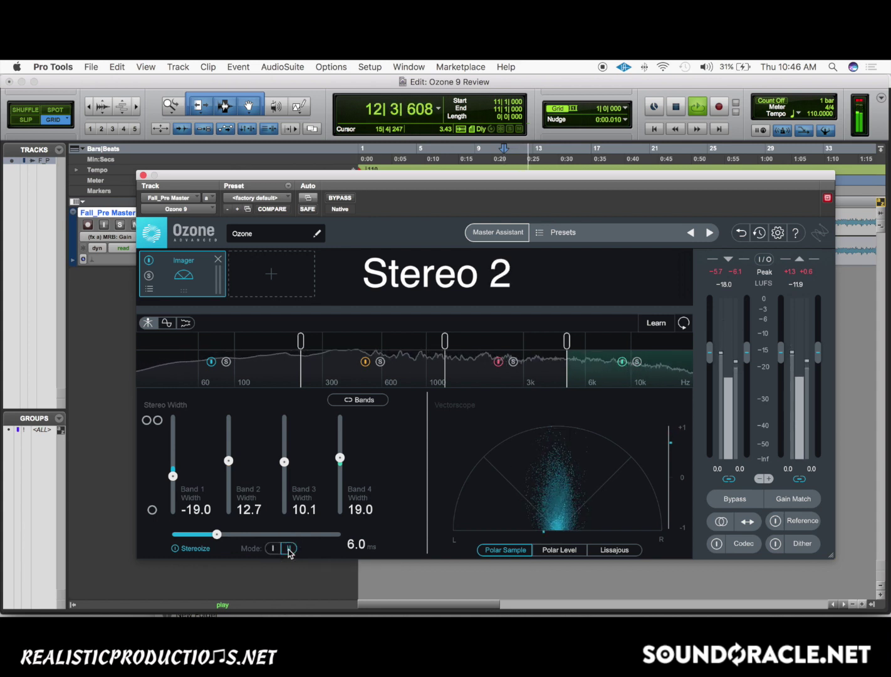
click(273, 549)
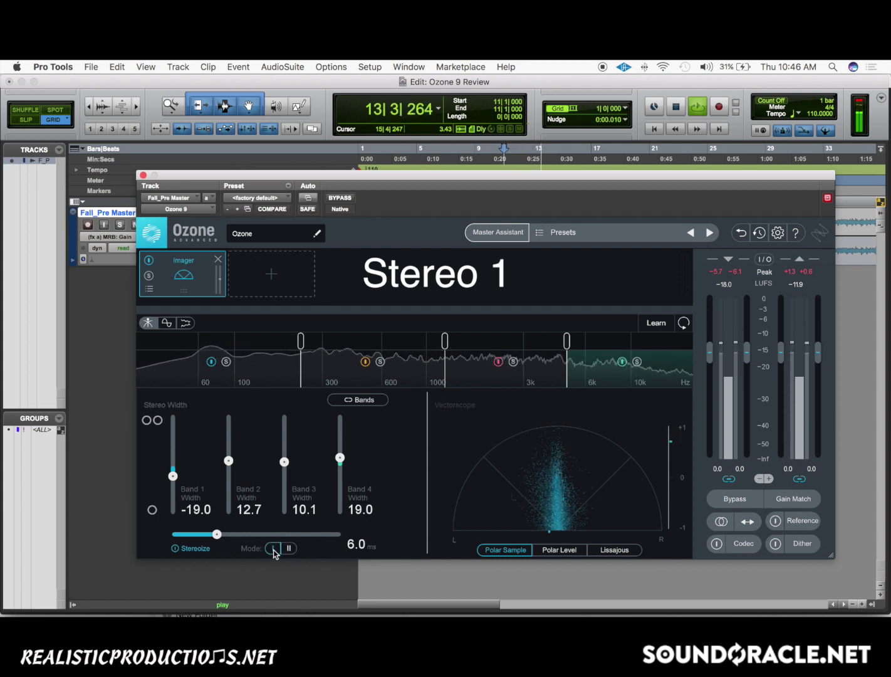
click(288, 549)
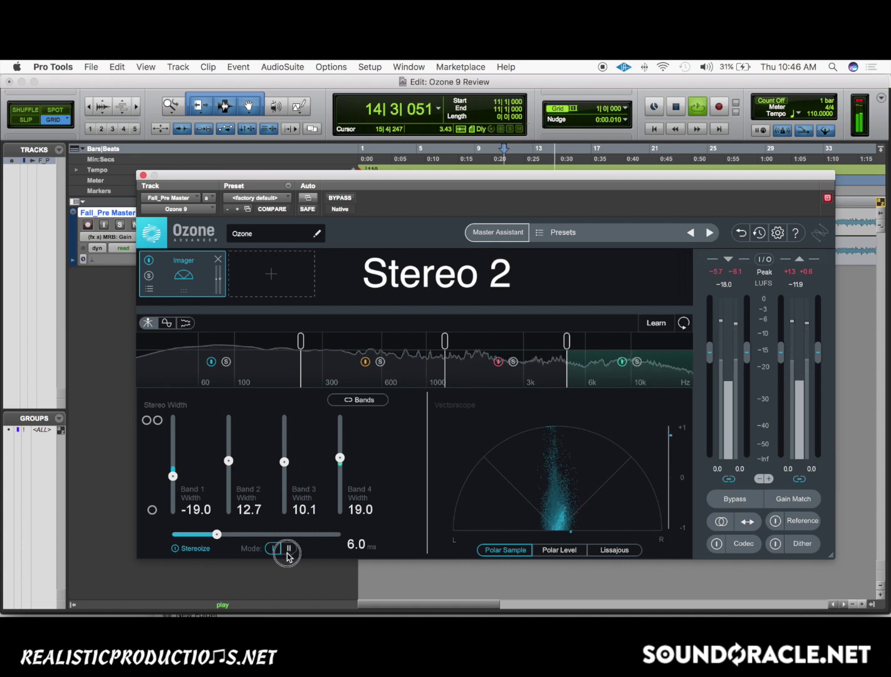
- Compare the playing track with the Imager bypassed and active, leave the module bypassed and stop playback
click(149, 260)
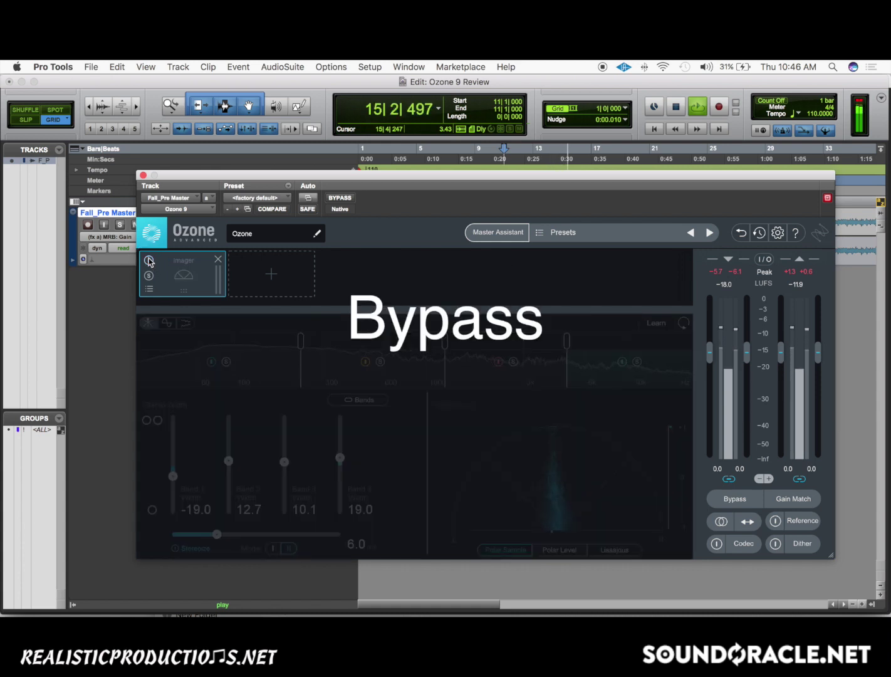
click(148, 260)
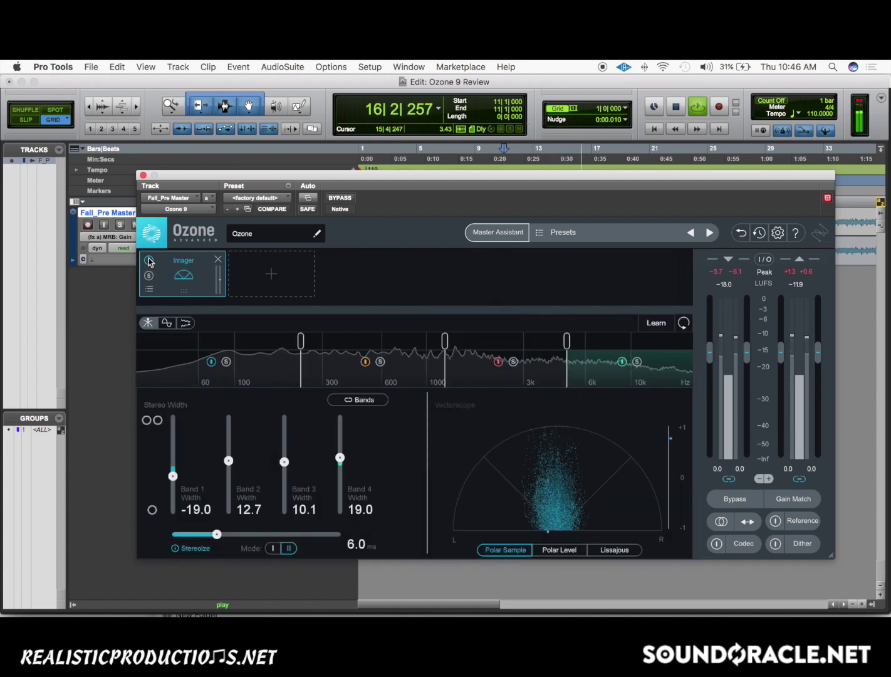
click(149, 260)
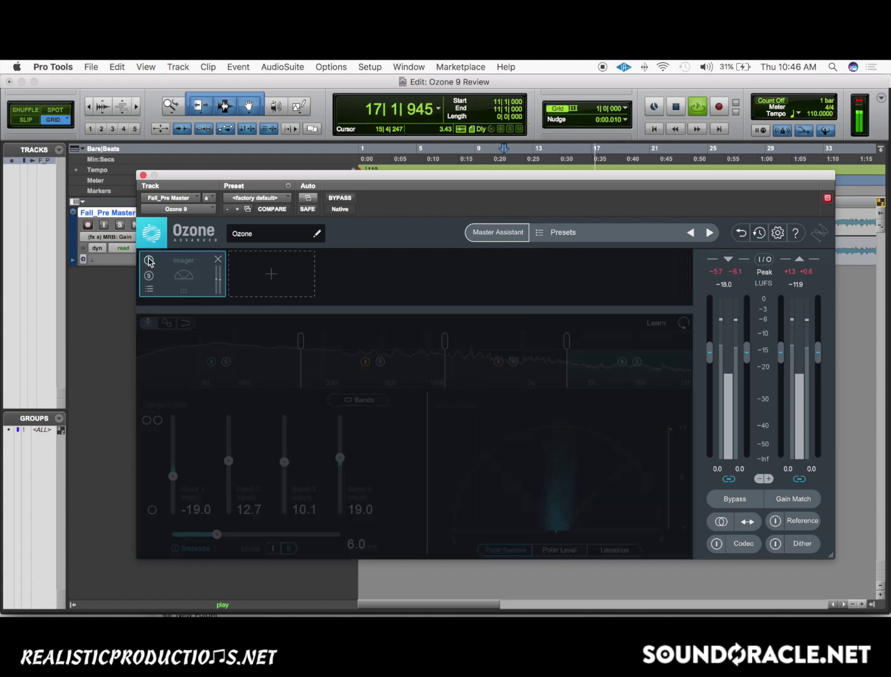
key(space)
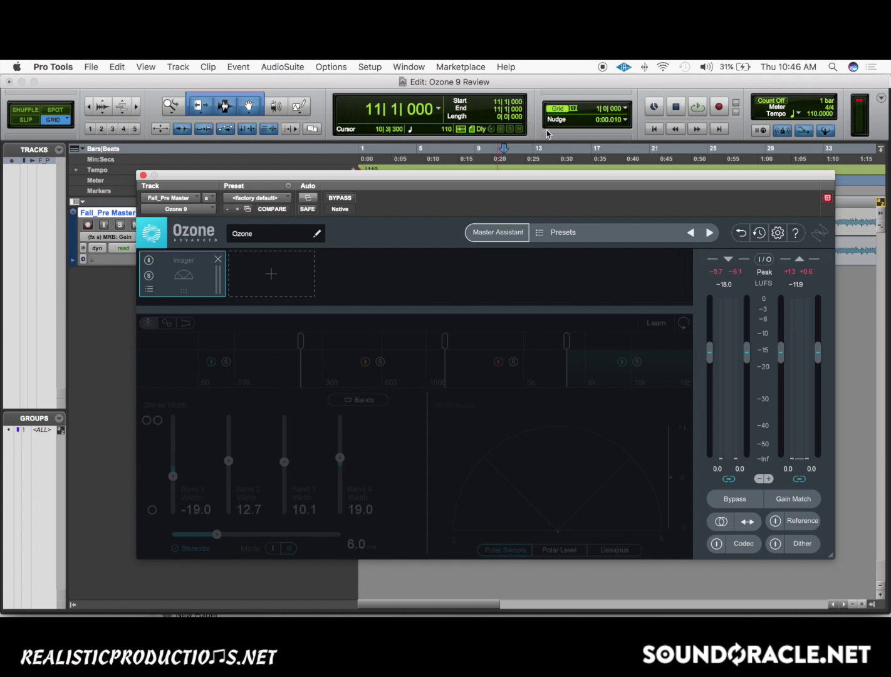
- Switch the Fall_Pre Master track view to waveform and arrange Tonal Balance Control 2 alongside the Ozone 9 window
click(107, 237)
click(116, 186)
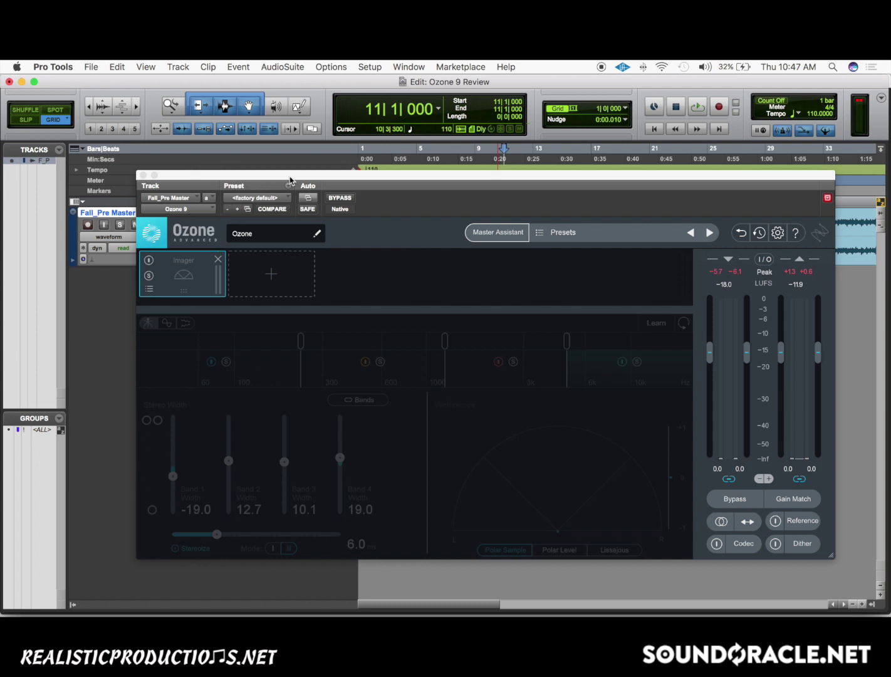
drag(298, 175, 404, 166)
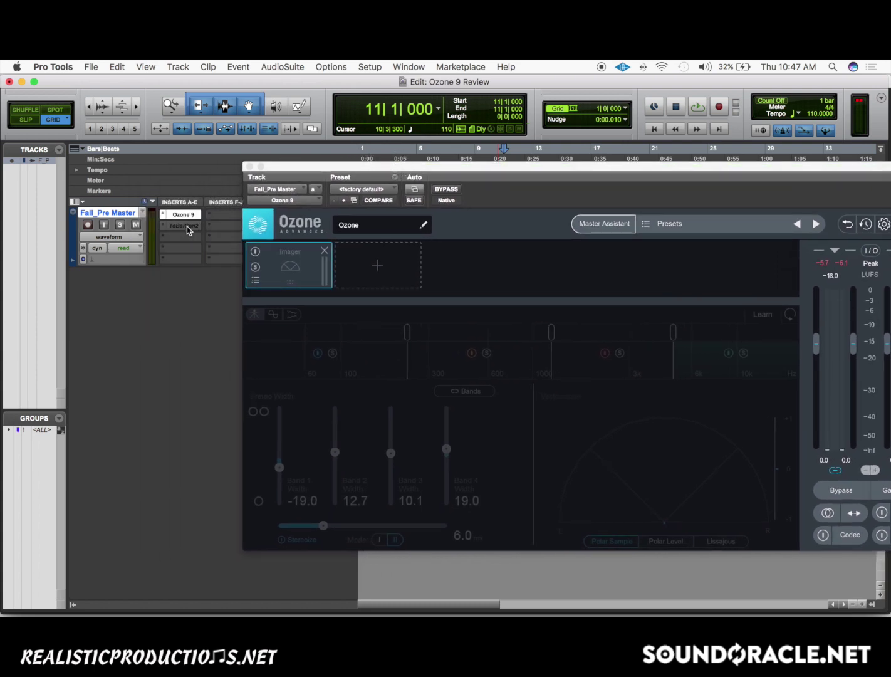
click(184, 225)
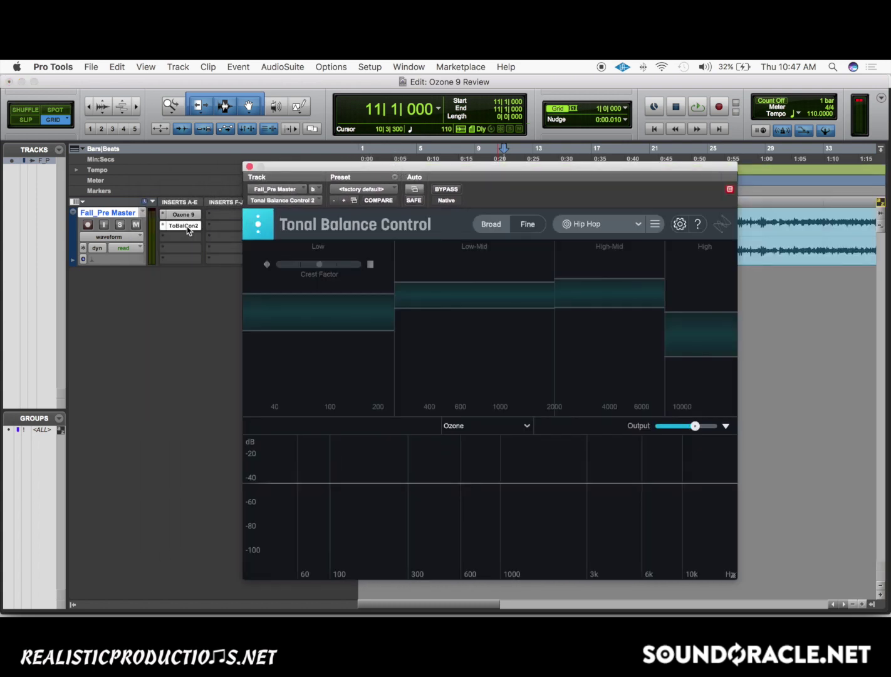
click(192, 215)
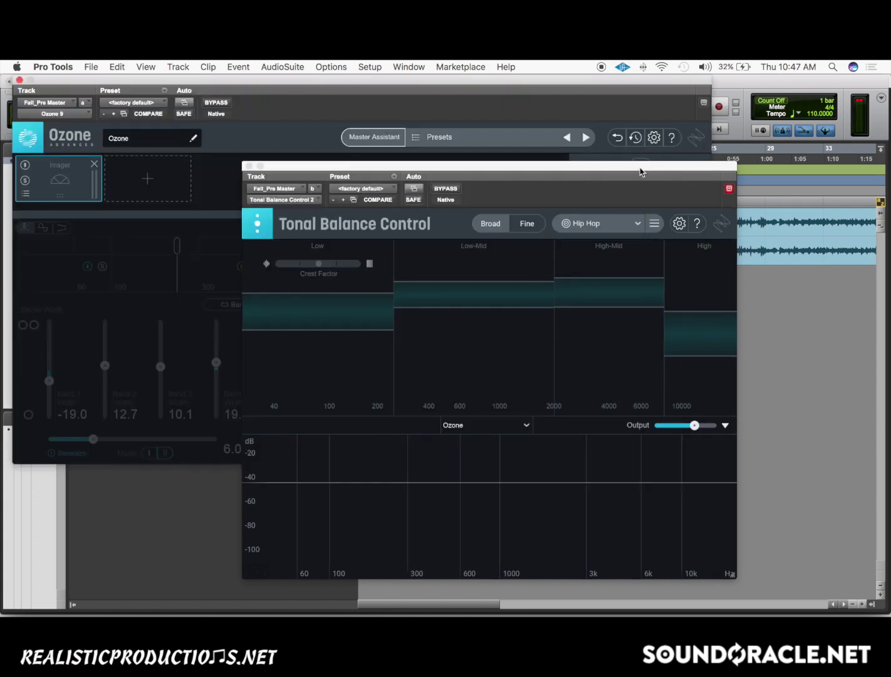
drag(637, 167, 718, 129)
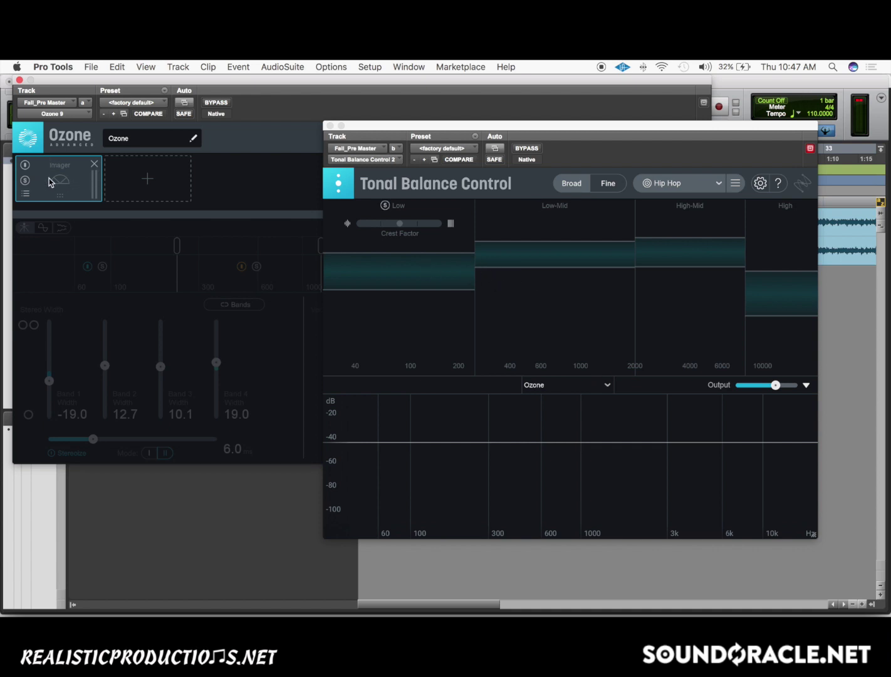
- Review the incoming plug-in choices in Tonal Balance Control and select Ozone
click(567, 387)
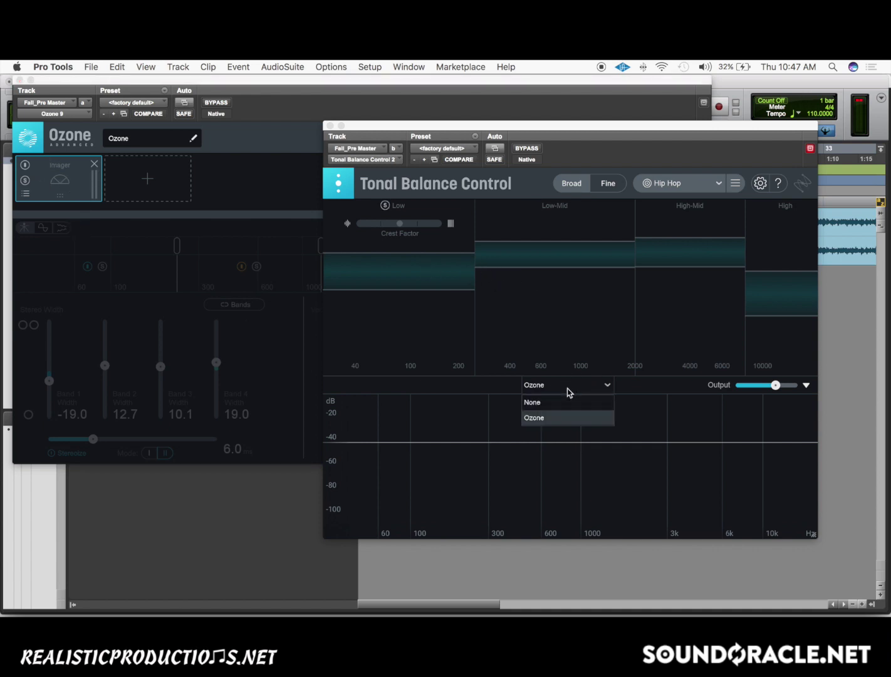
click(569, 392)
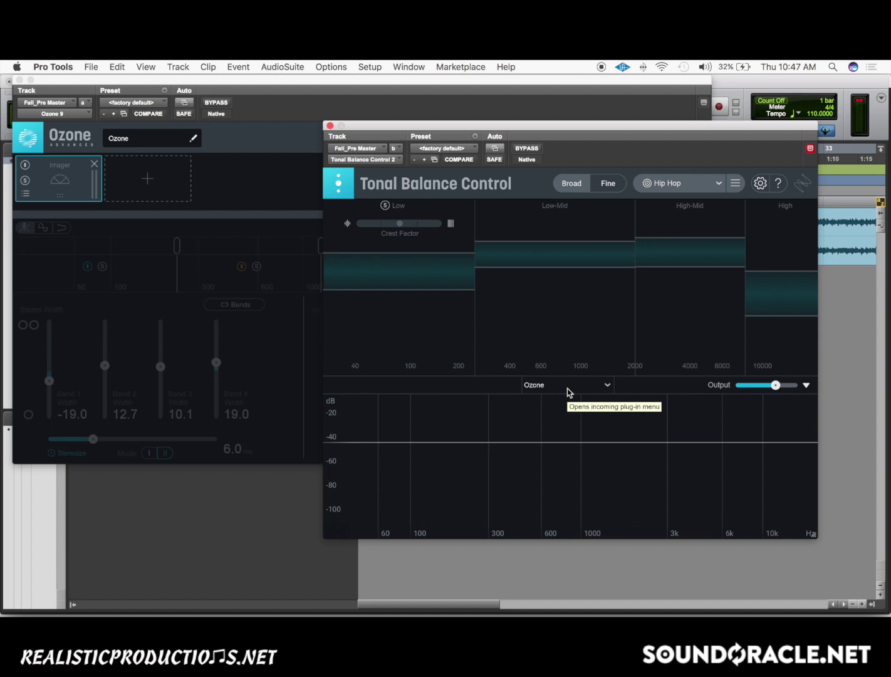
click(569, 391)
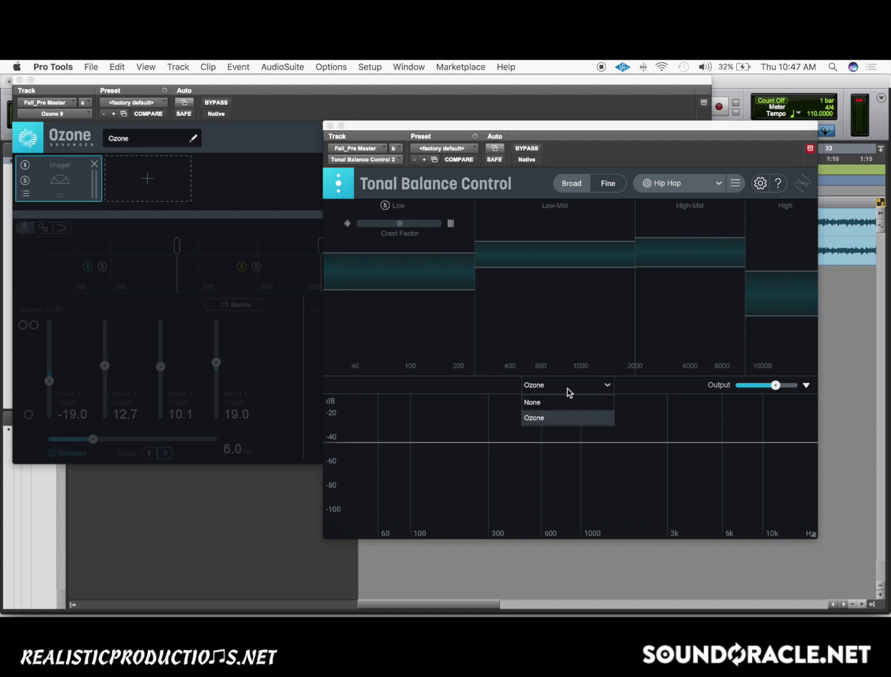
click(558, 422)
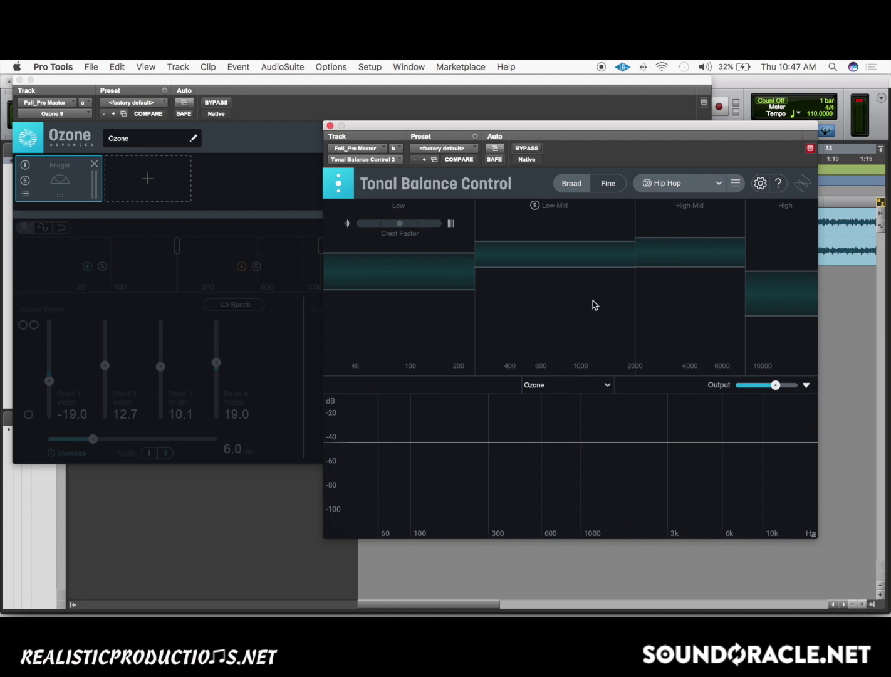
- Try the Bass Heavy and EDM target curves in Tonal Balance Control and return to Hip Hop
click(720, 184)
click(691, 201)
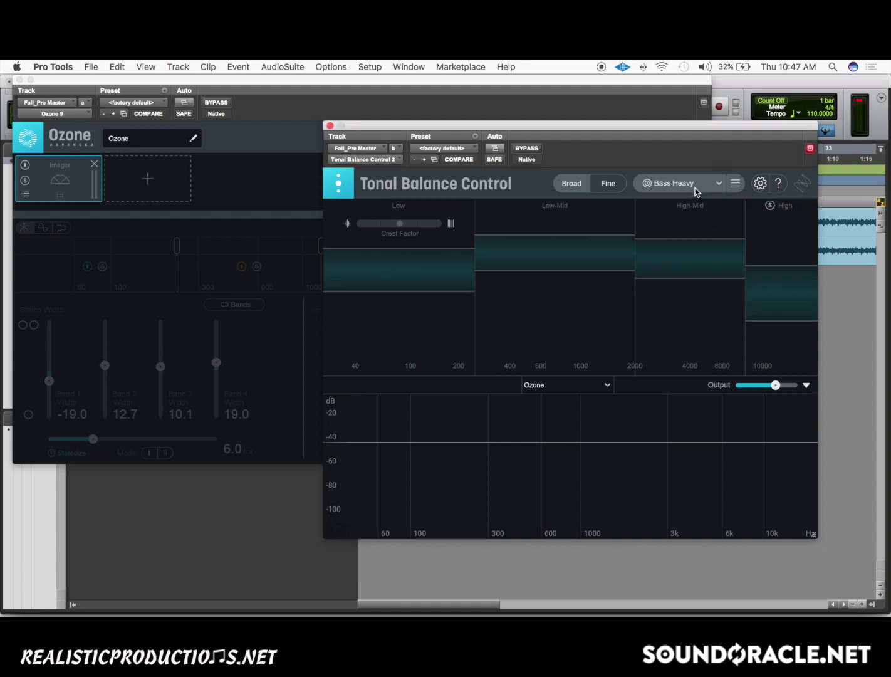
click(695, 184)
click(667, 231)
click(687, 183)
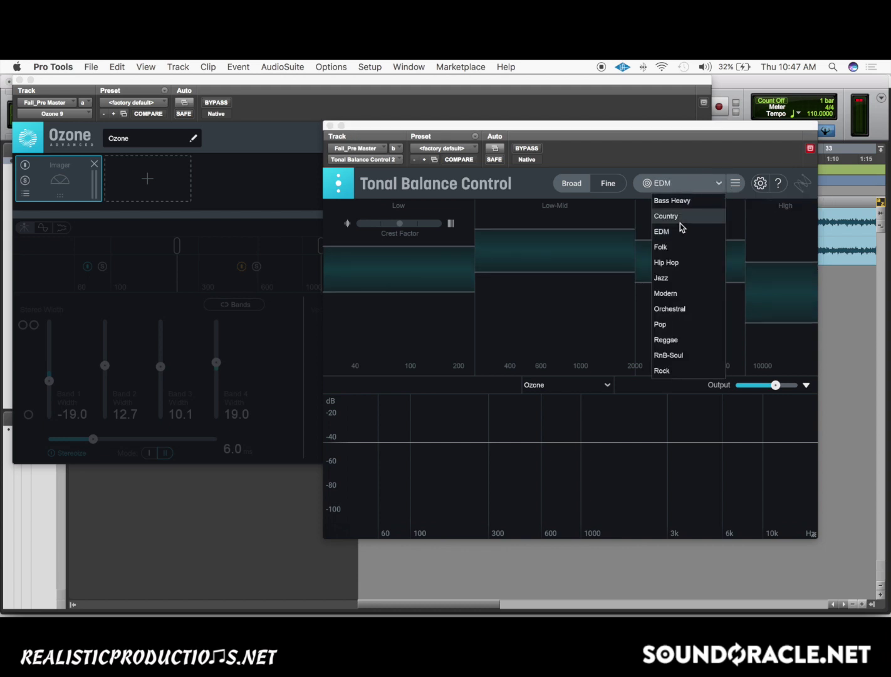
click(684, 262)
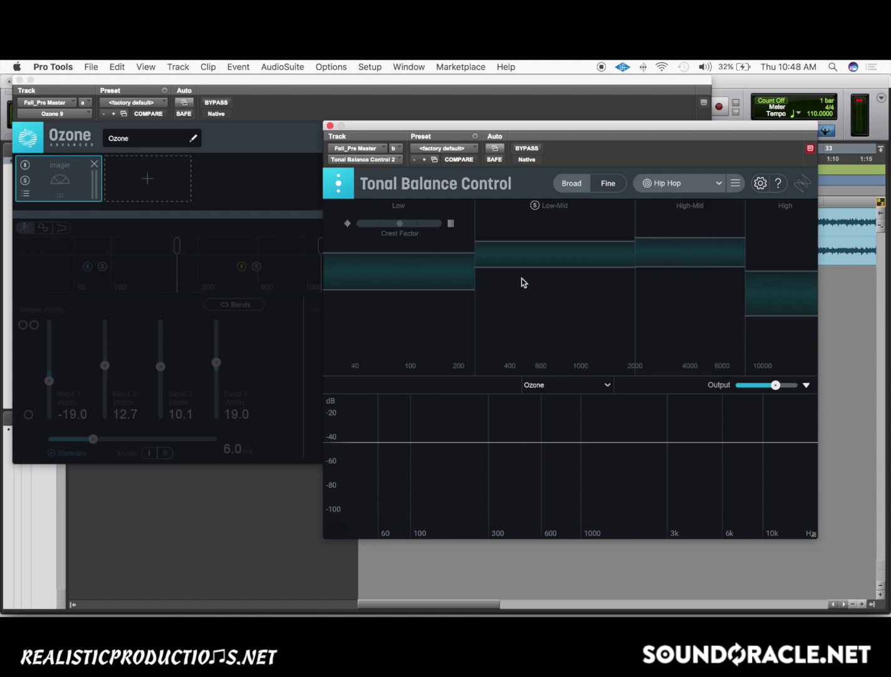
- Close the open plug-in windows and reopen only Tonal Balance Control 2 from the Fall_Pre Master inserts
key(ctrl+alt+super+w)
click(183, 225)
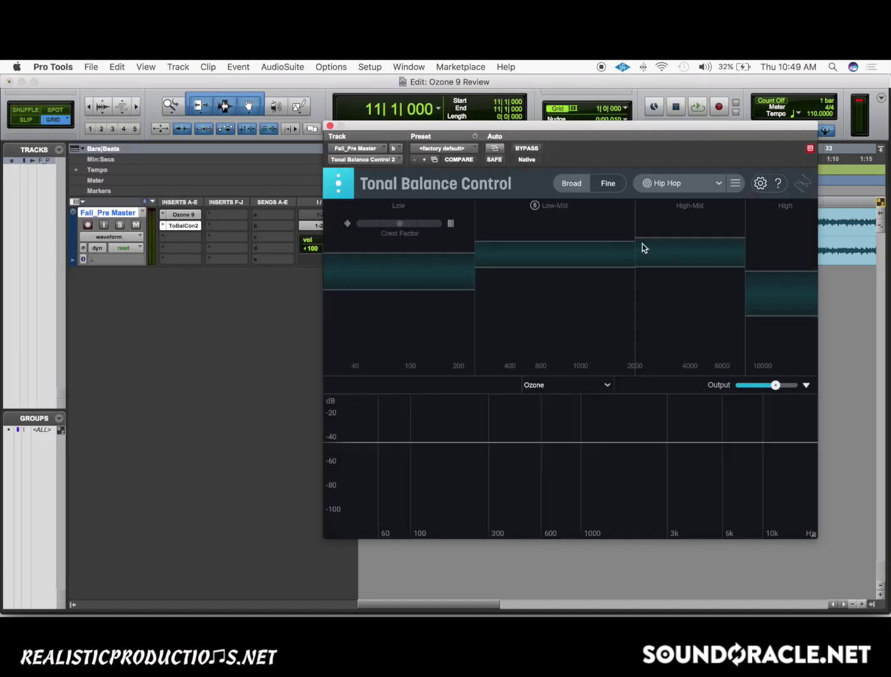
- Review the available genre target curves in Tonal Balance Control and close its window
click(714, 184)
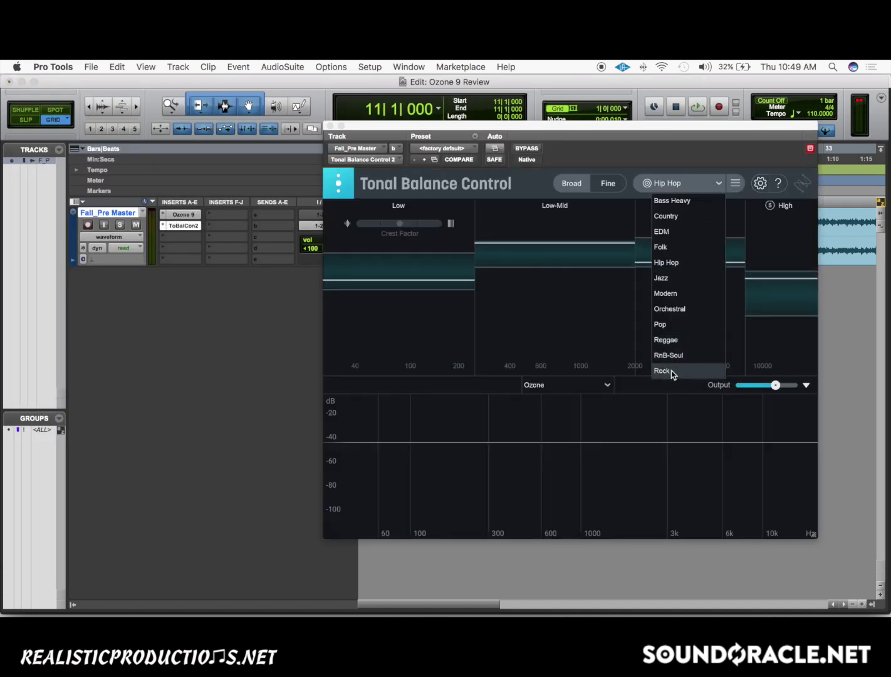
click(330, 126)
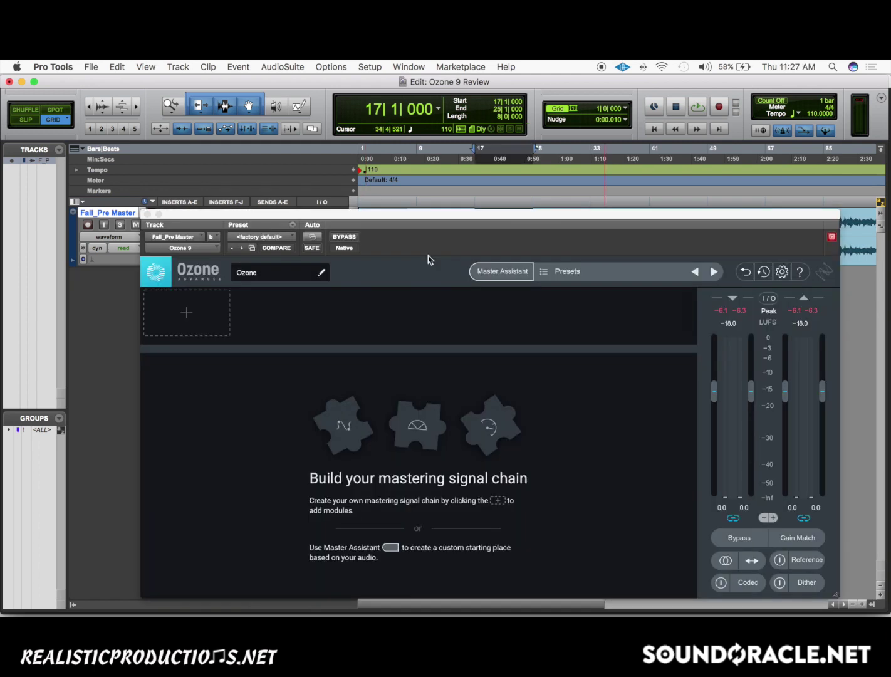
- Open Ozone 9's Master Assistant and choose Vintage modules with Low loudness intensity
click(505, 274)
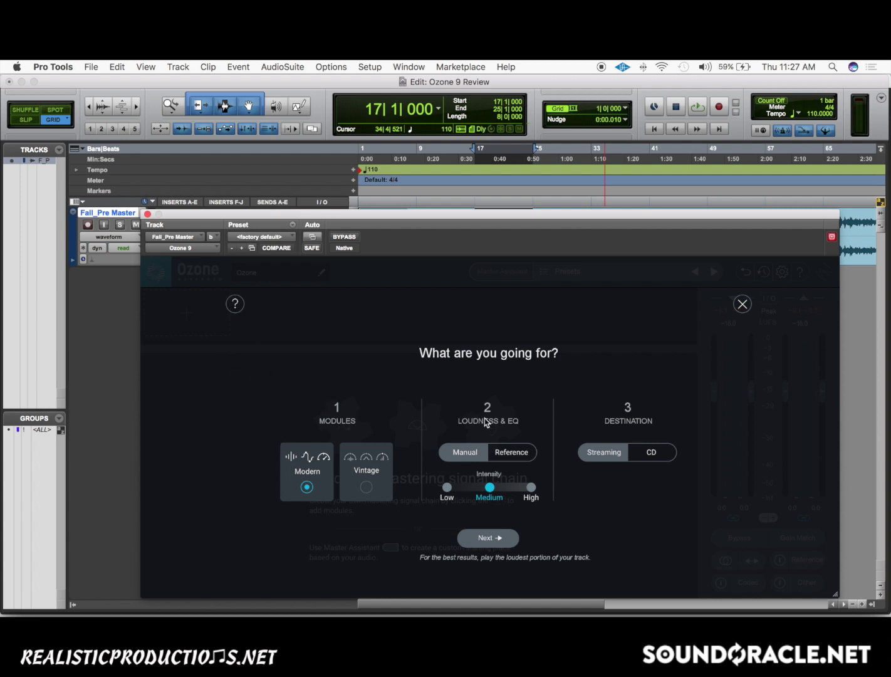
click(376, 466)
drag(527, 217, 518, 191)
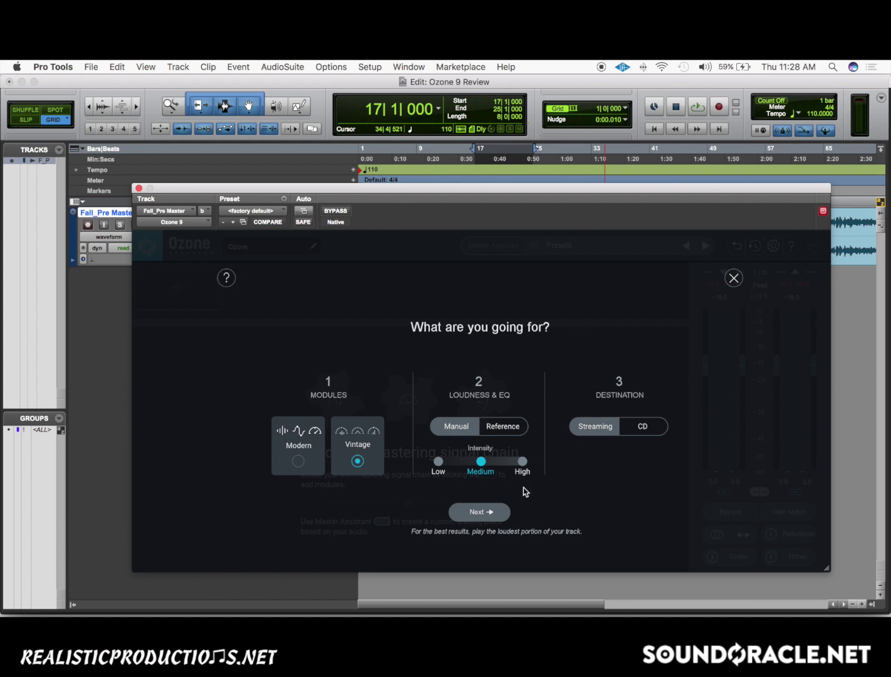
click(439, 462)
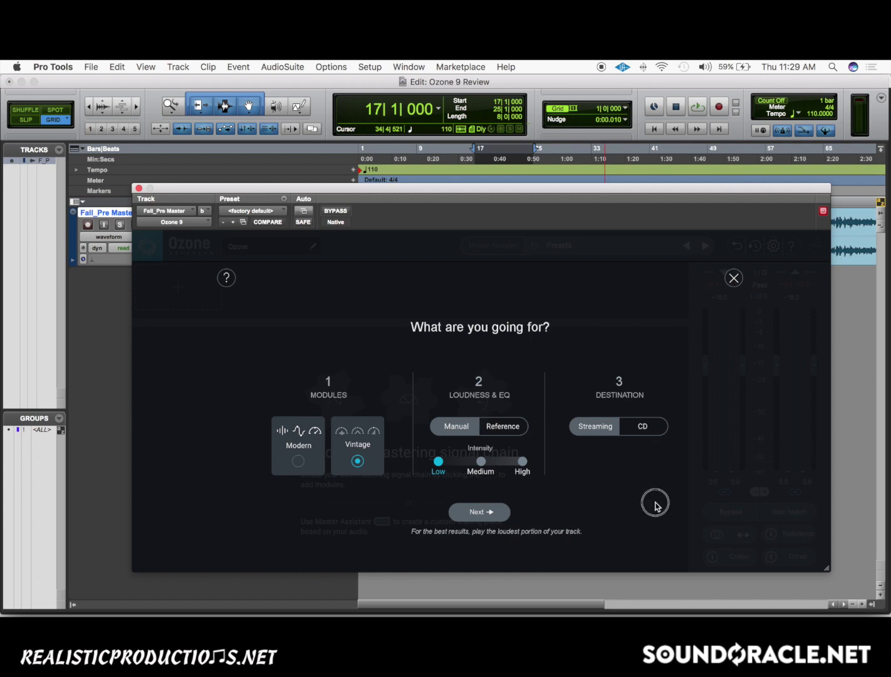
- Check the selected section on the Fall_Pre Master track and start Master Assistant's analysis while playing it
drag(561, 190, 583, 369)
key(space)
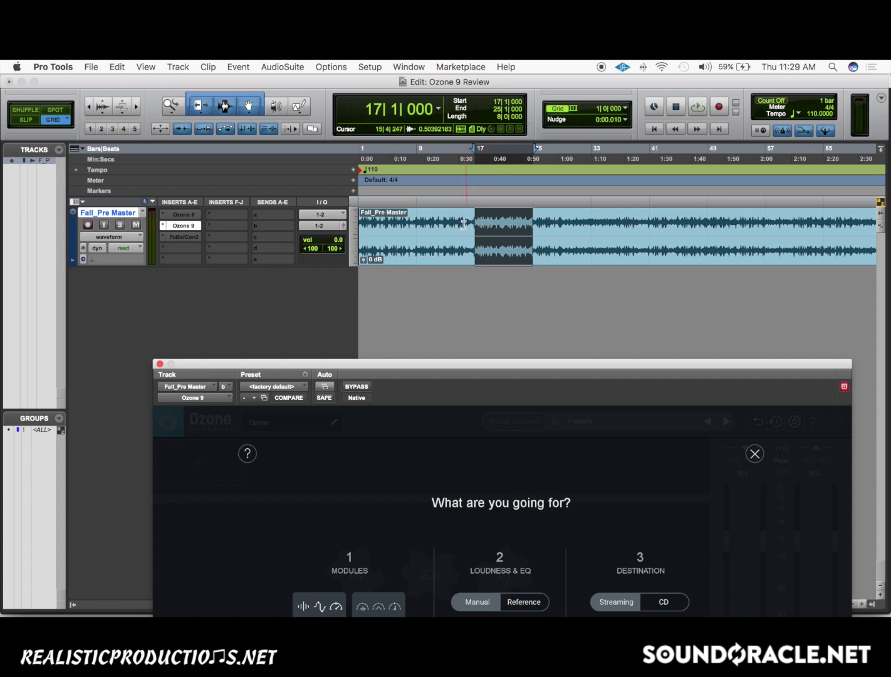
drag(545, 363, 534, 158)
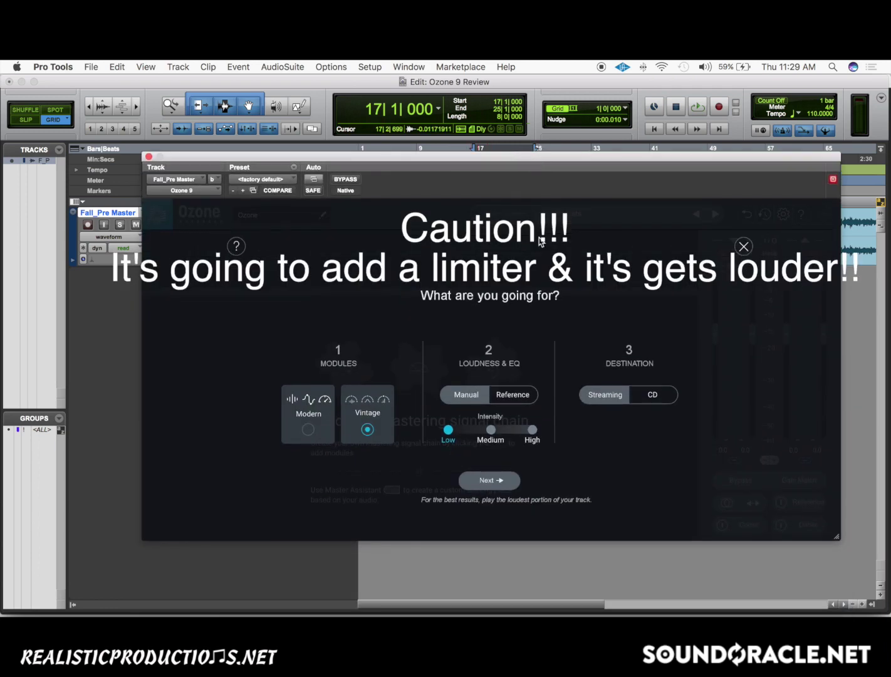
click(508, 481)
key(space)
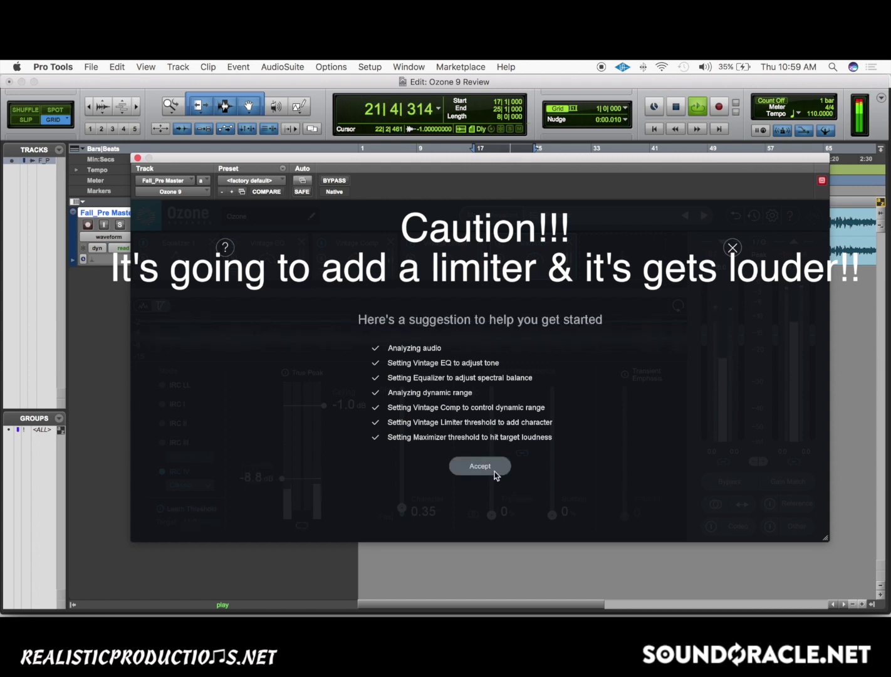
- Accept Master Assistant's suggested chain and compare it with the bypassed signal
click(494, 471)
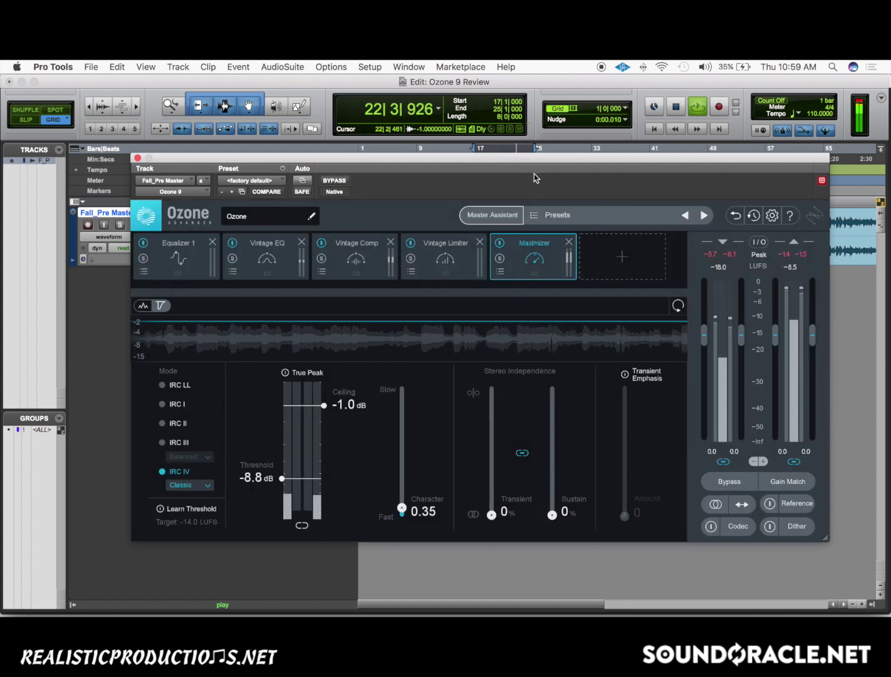
click(729, 480)
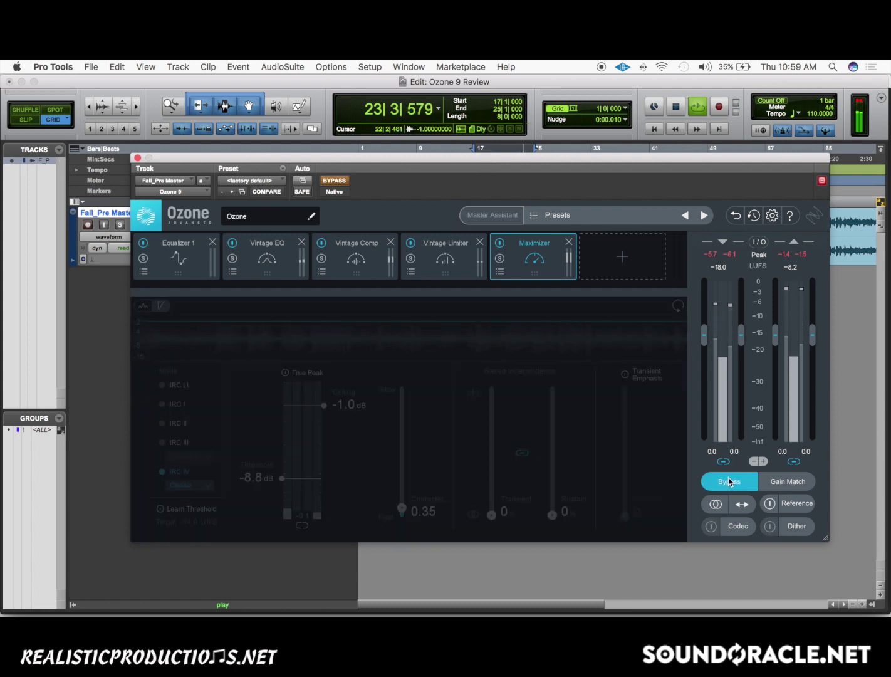
click(728, 481)
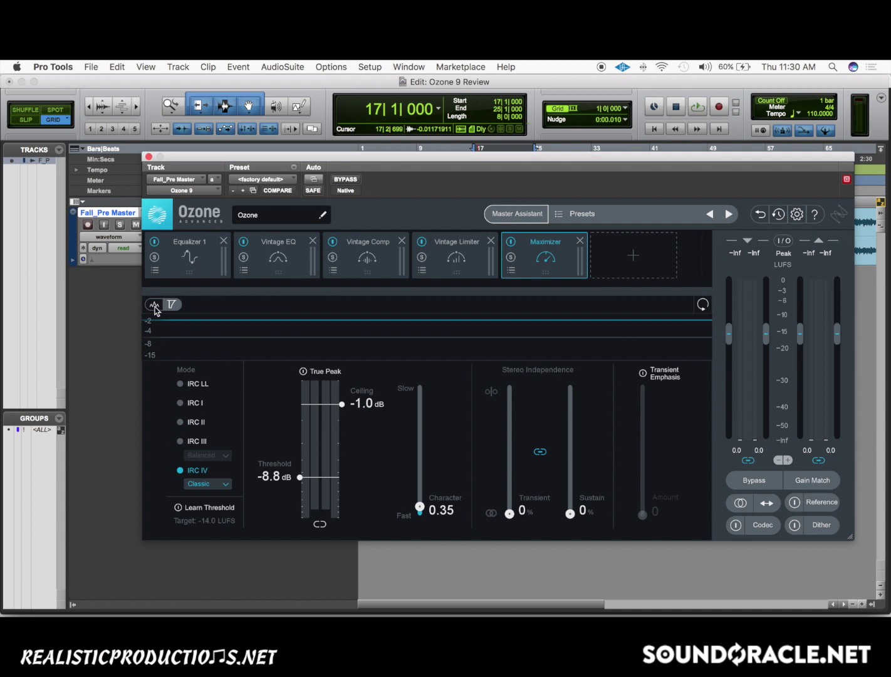
- Add a Low End Focus module after the Maximizer in the Ozone chain
click(633, 256)
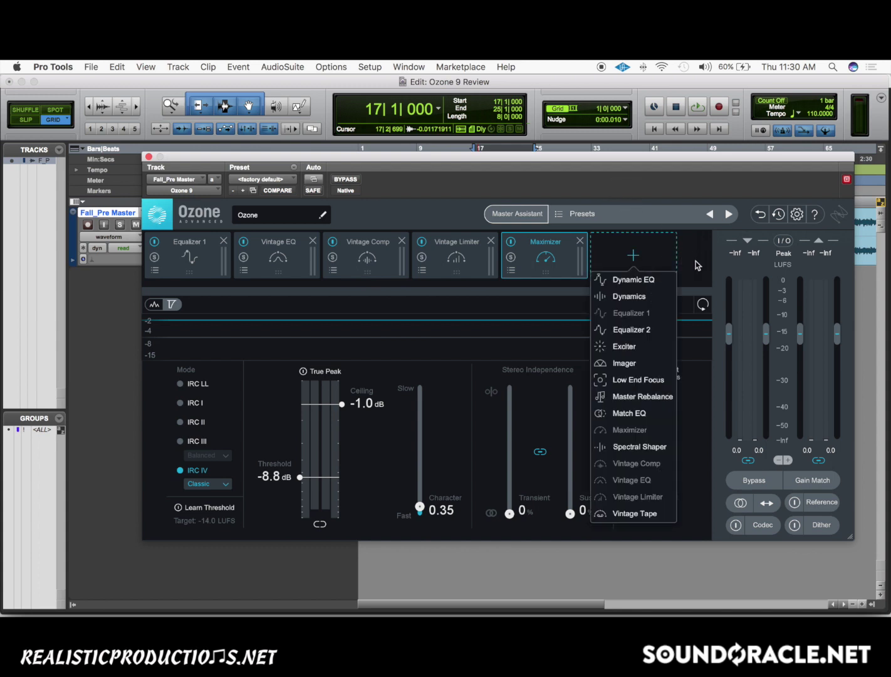
click(655, 262)
click(653, 263)
click(648, 377)
- Examine the settings of each module in the chain, from Equalizer 1 through Low End Focus
drag(291, 342, 199, 283)
click(193, 266)
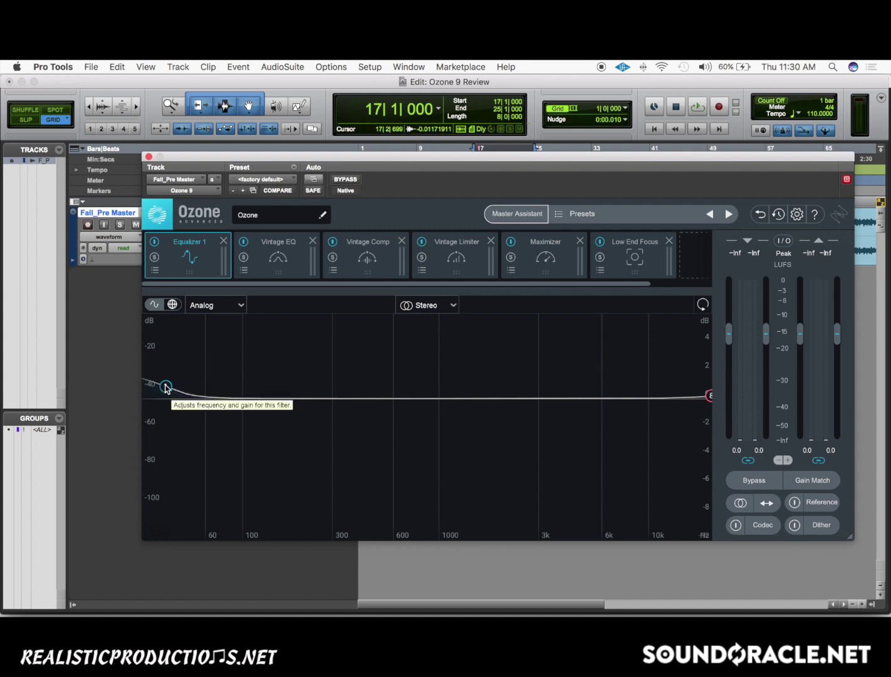
click(276, 268)
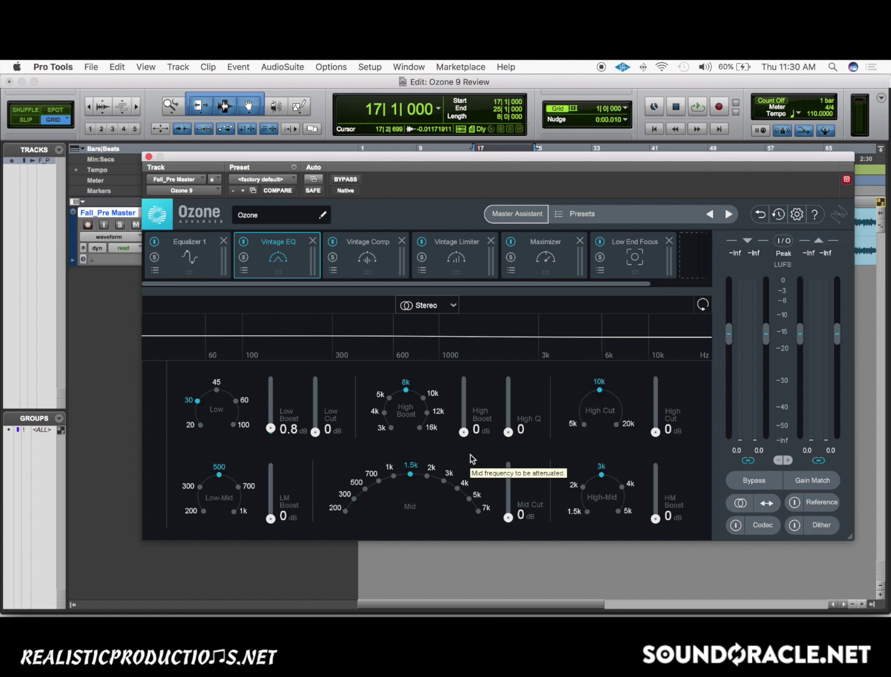
click(378, 268)
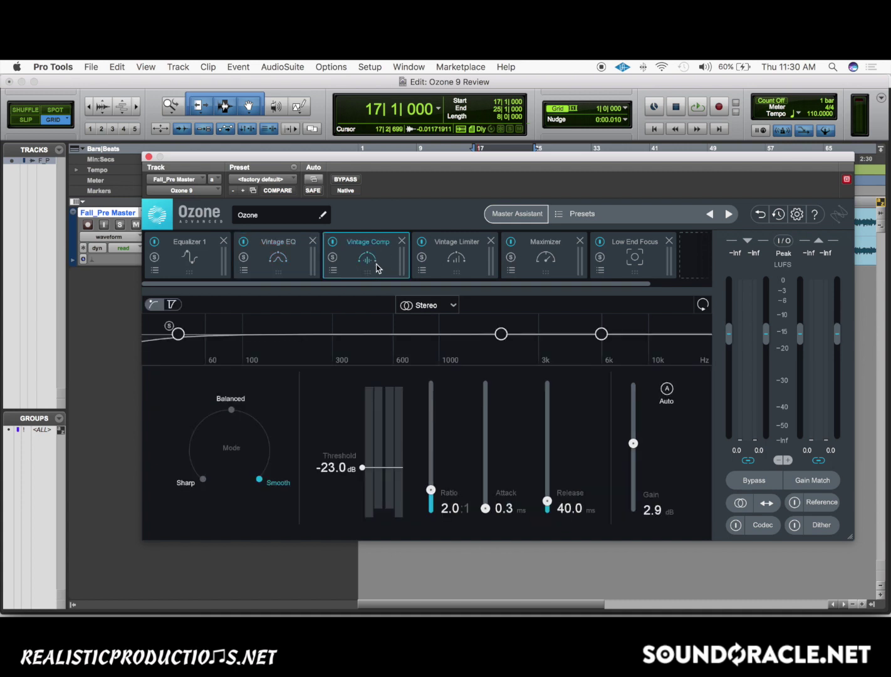
click(457, 255)
click(549, 264)
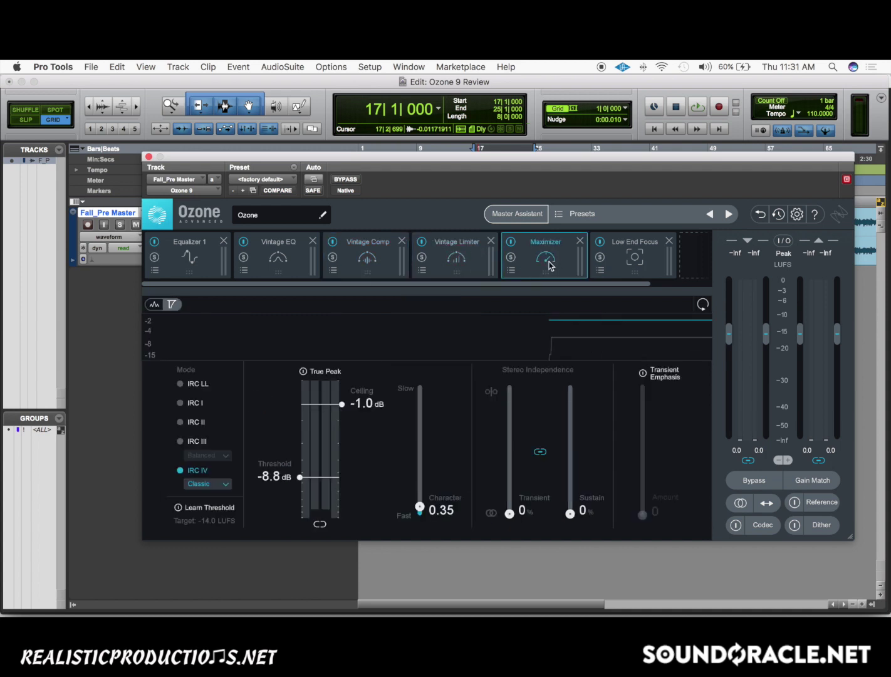
click(646, 253)
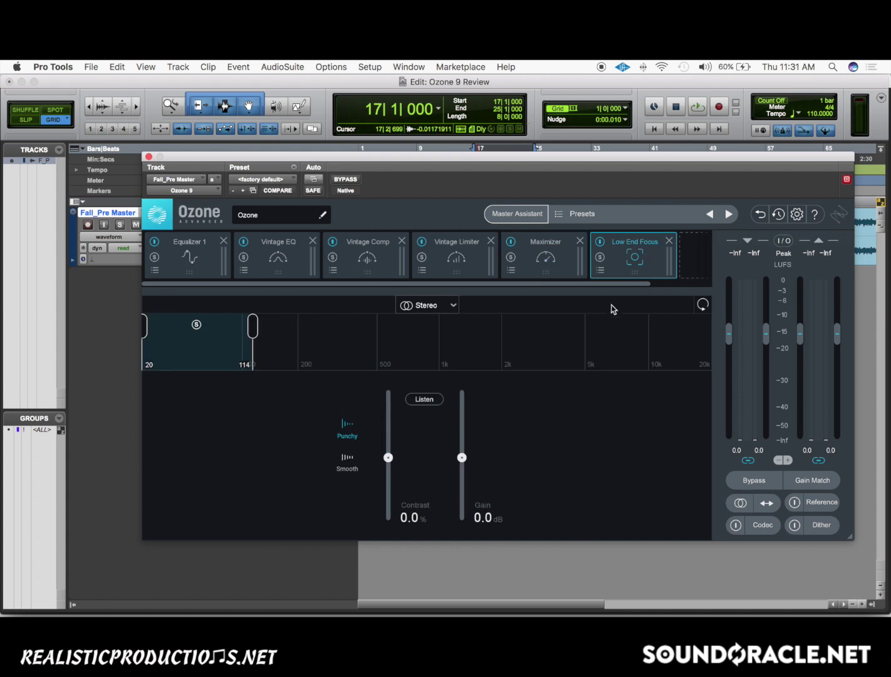
- Add a Dynamics module after Low End Focus in the chain
drag(644, 284, 623, 274)
click(631, 263)
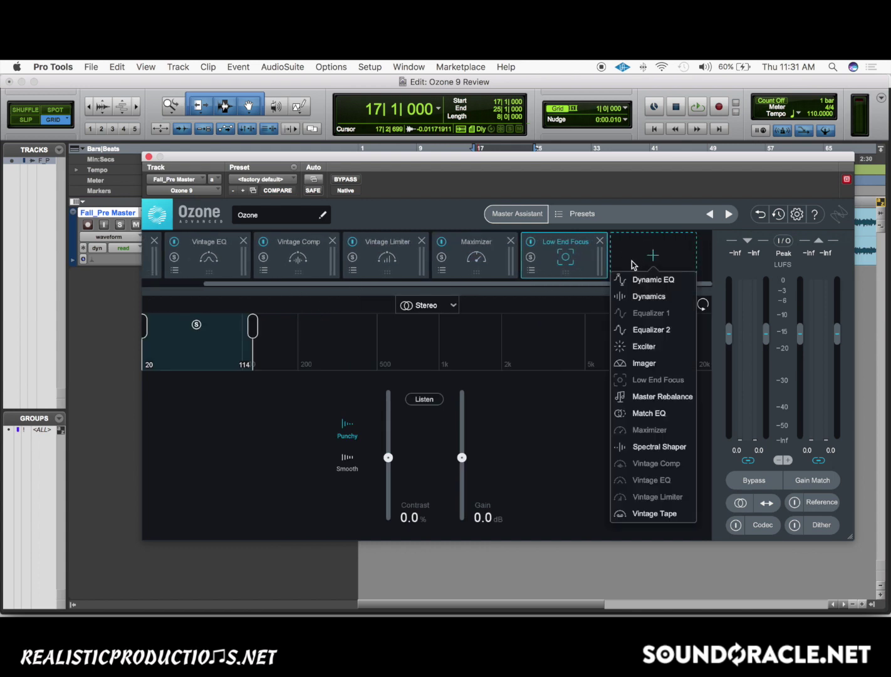
click(651, 296)
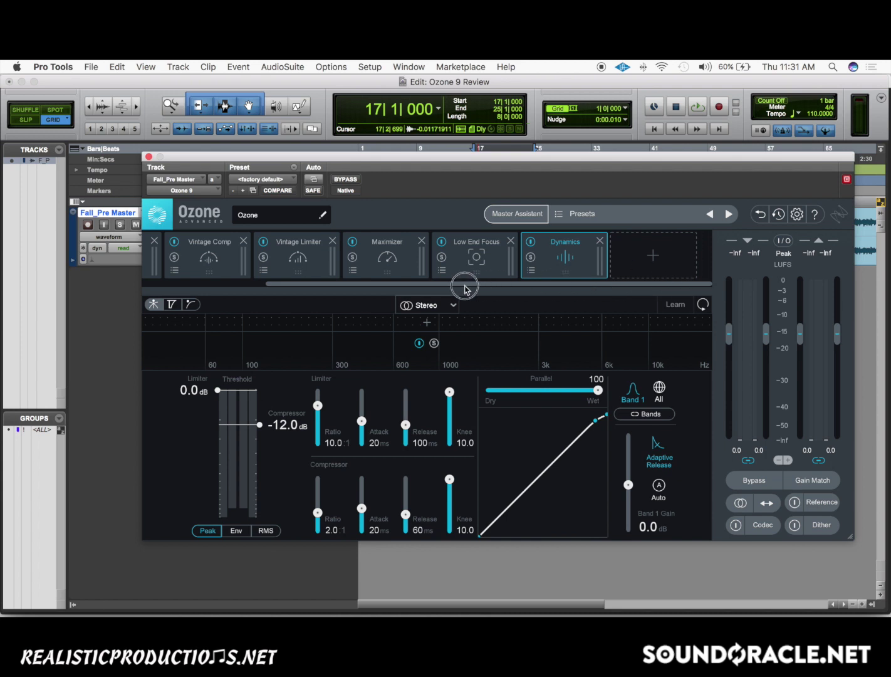
- Add a Dynamic EQ module after Dynamics and bring the Low End Focus settings back into view
drag(499, 284, 589, 269)
drag(588, 283, 391, 289)
click(677, 263)
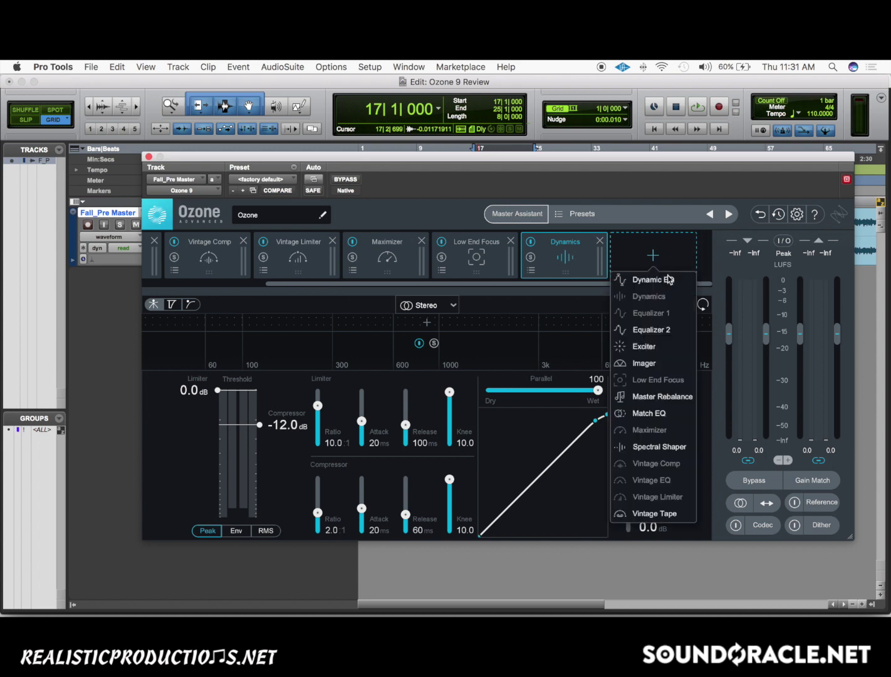
click(643, 289)
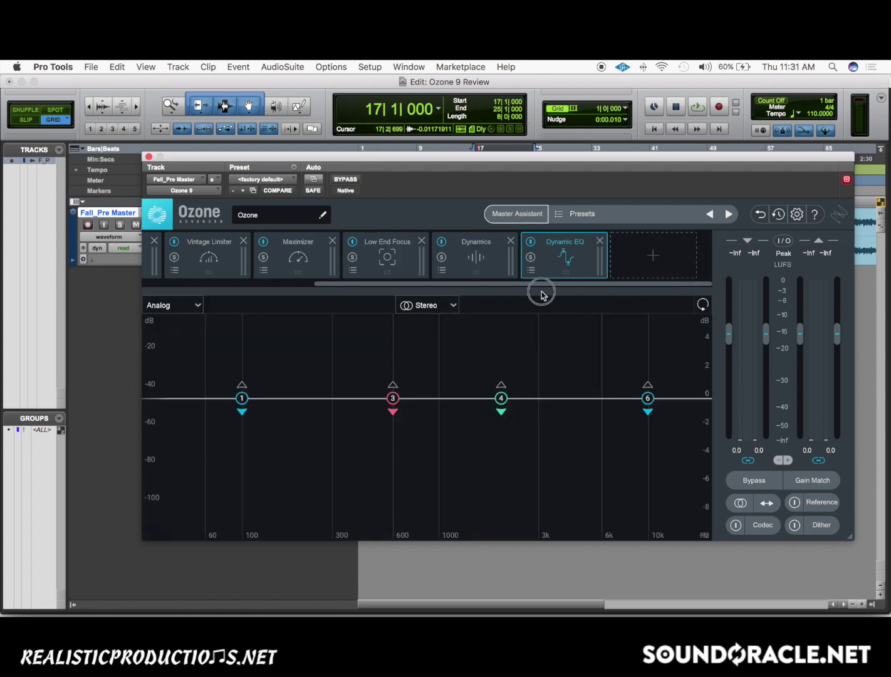
click(369, 274)
scroll(541, 289, left, 5)
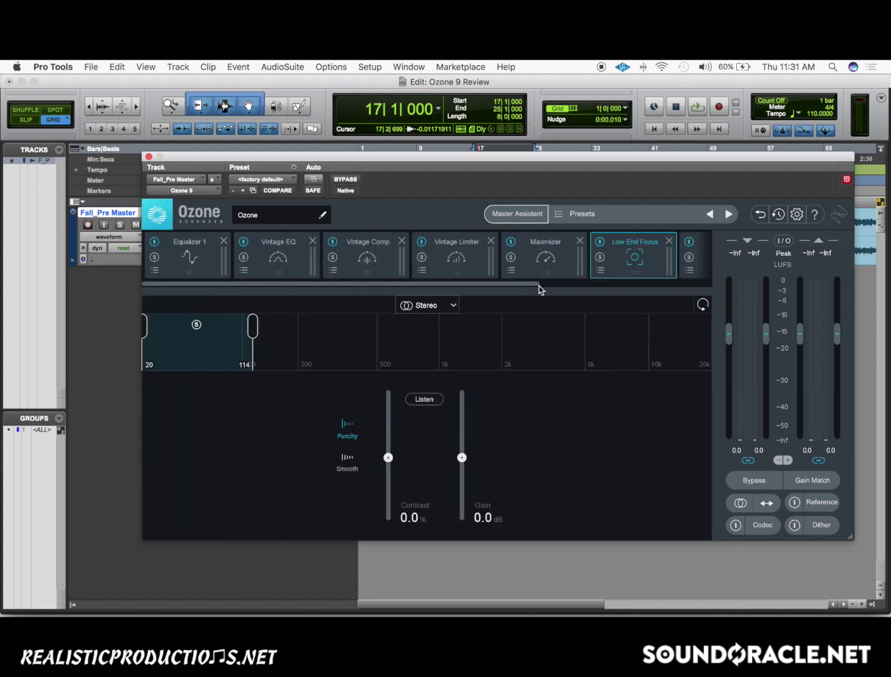